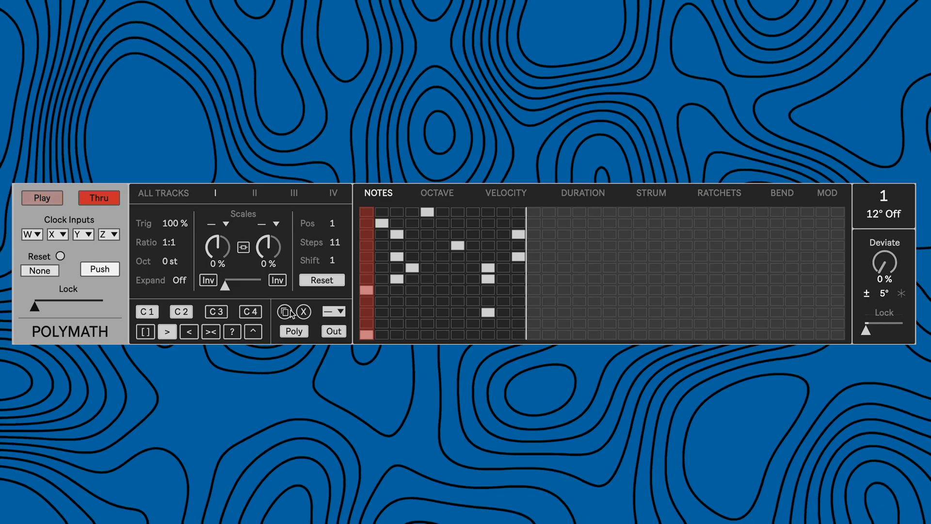
Start playback so Polymath steps through track I's 11-step note pattern.
key("space")
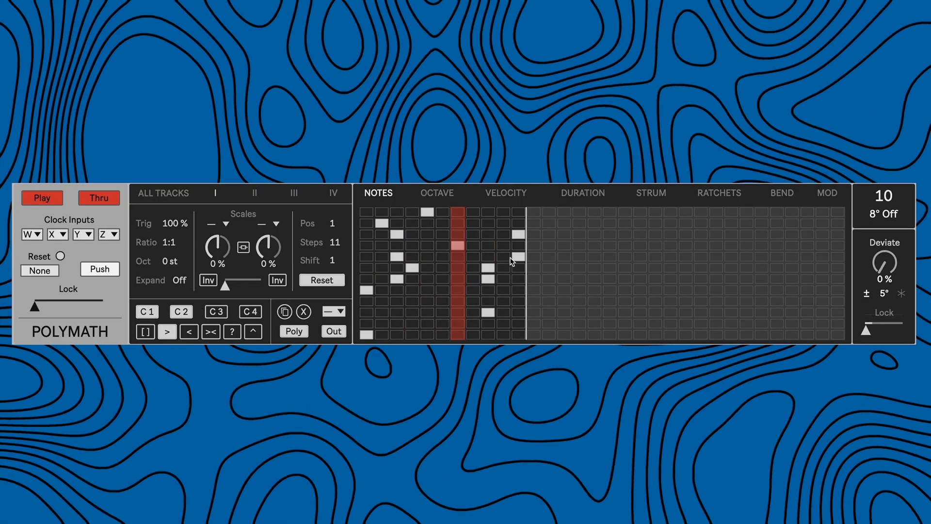
mouse_move(173, 226)
left_mouse_down()
mouse_move(173, 259)
mouse_move(173, 219)
left_mouse_up()
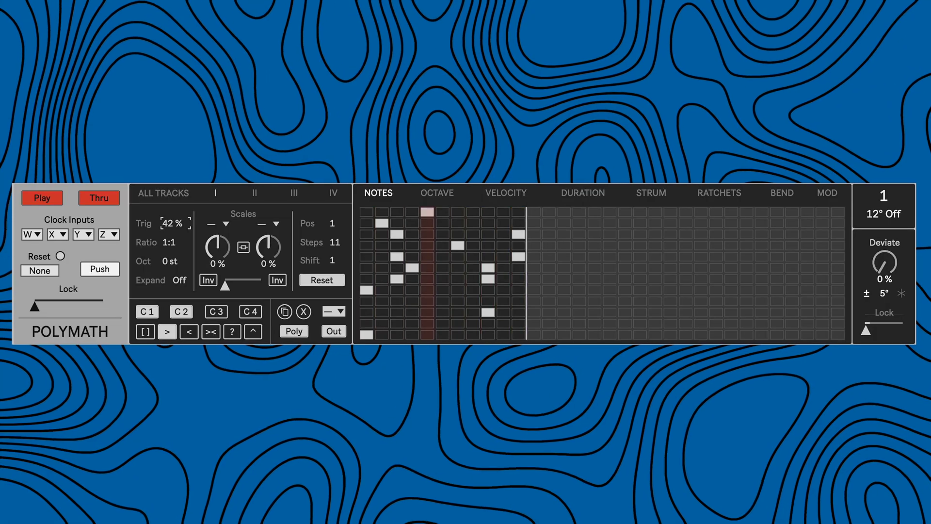
left_click_drag(34, 305, 103, 306)
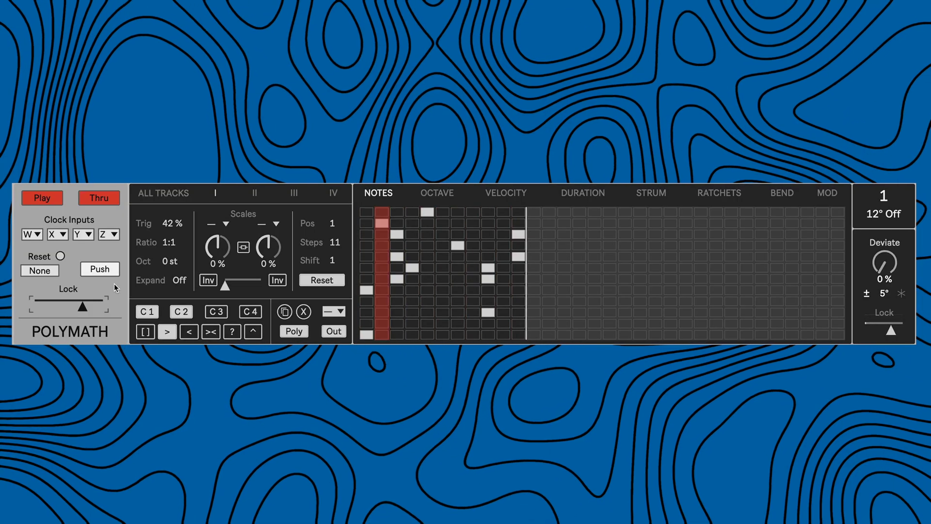
left_click_drag(104, 297, 104, 295)
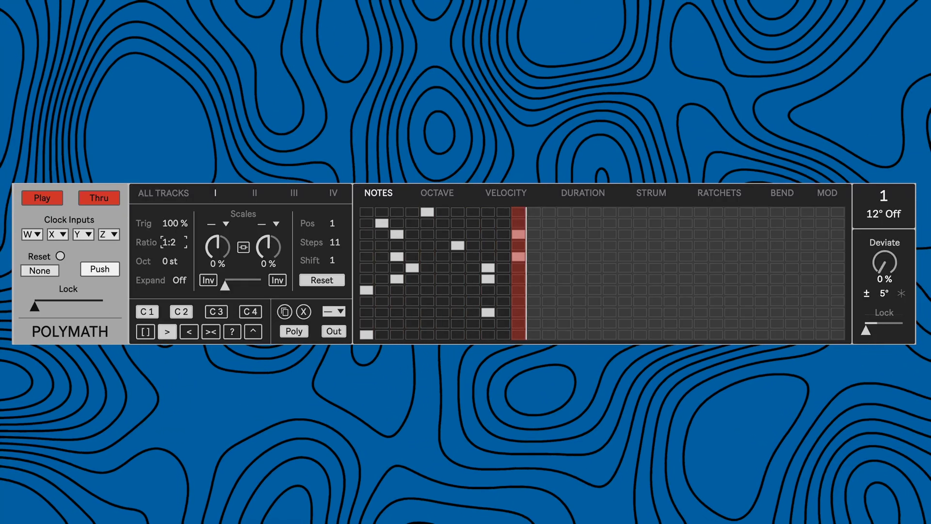
left_click_drag(176, 243, 176, 245)
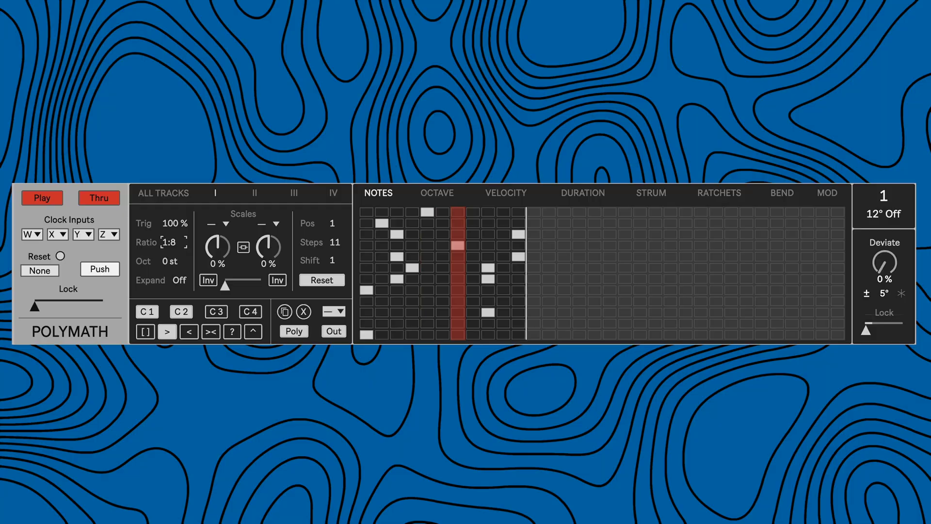
left_click_drag(169, 243, 173, 262)
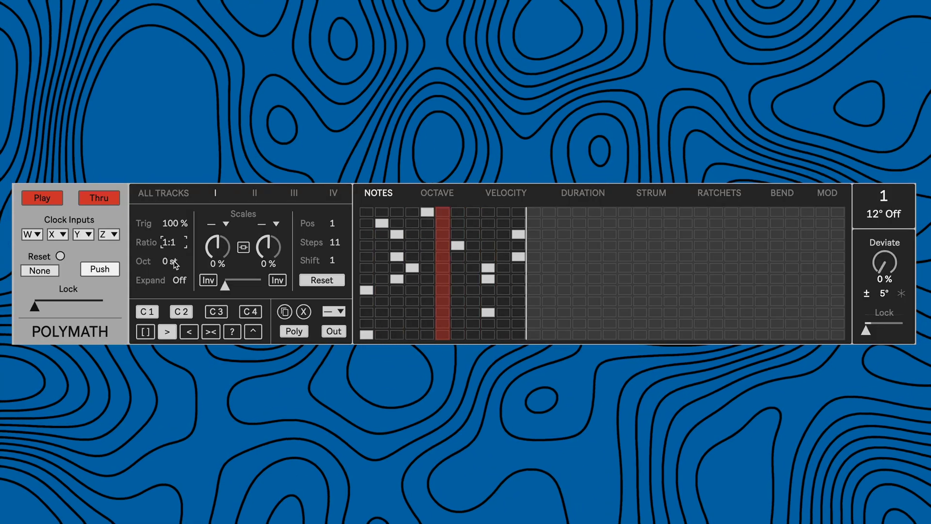
left_click_drag(175, 265, 175, 244)
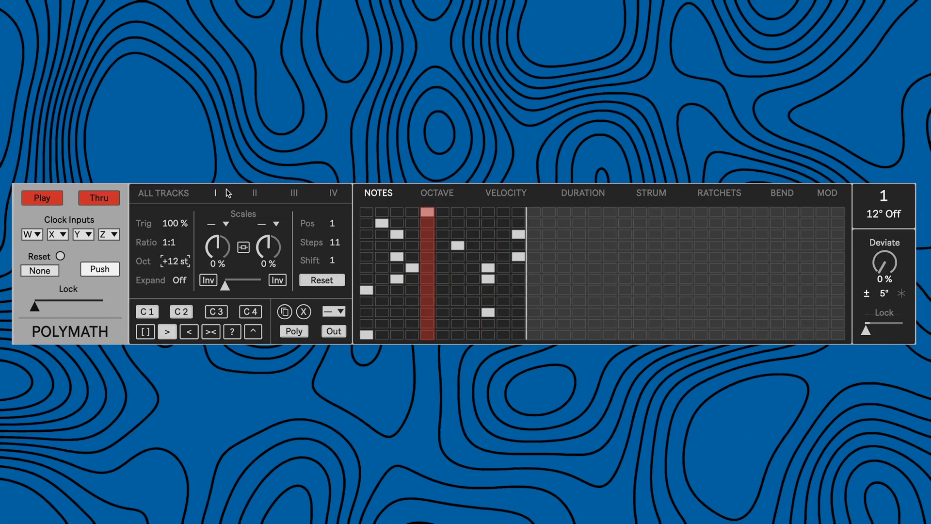
left_click(261, 193)
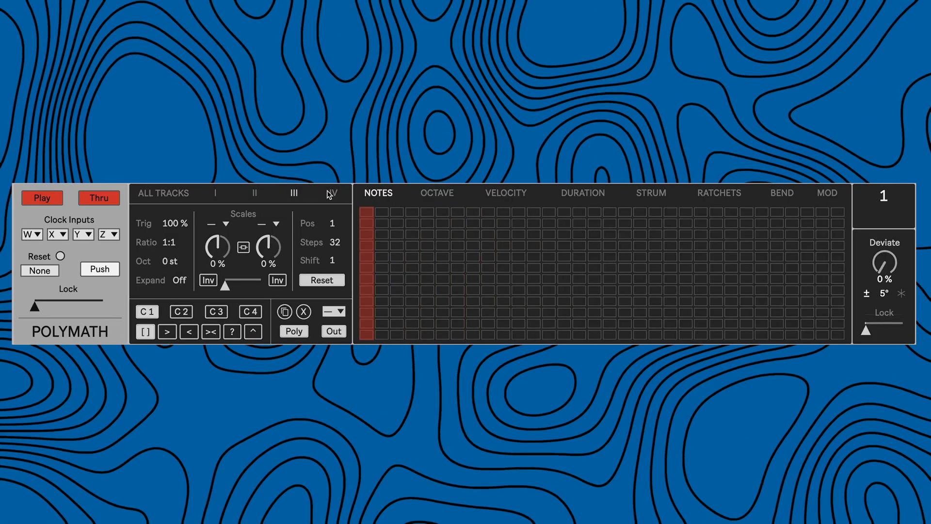
left_click(215, 194)
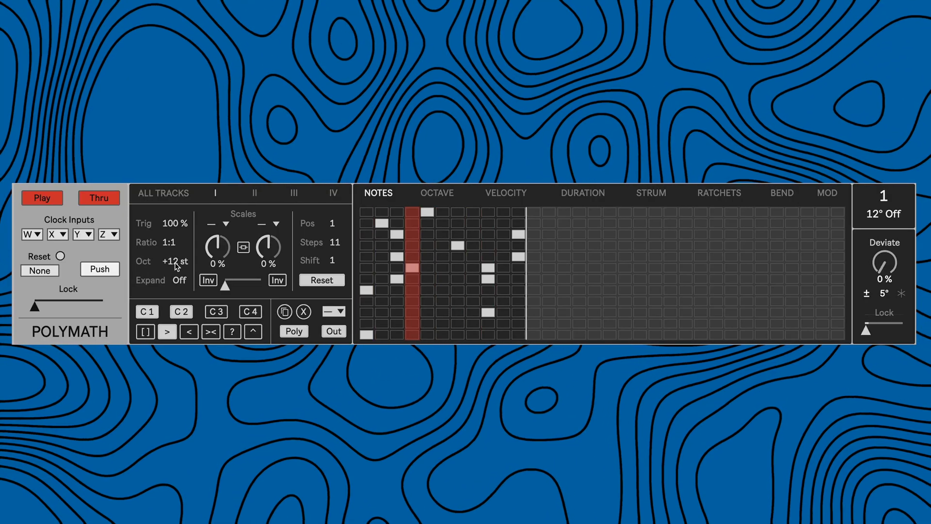
mouse_move(175, 266)
left_mouse_down()
mouse_move(176, 293)
mouse_move(182, 278)
left_mouse_up()
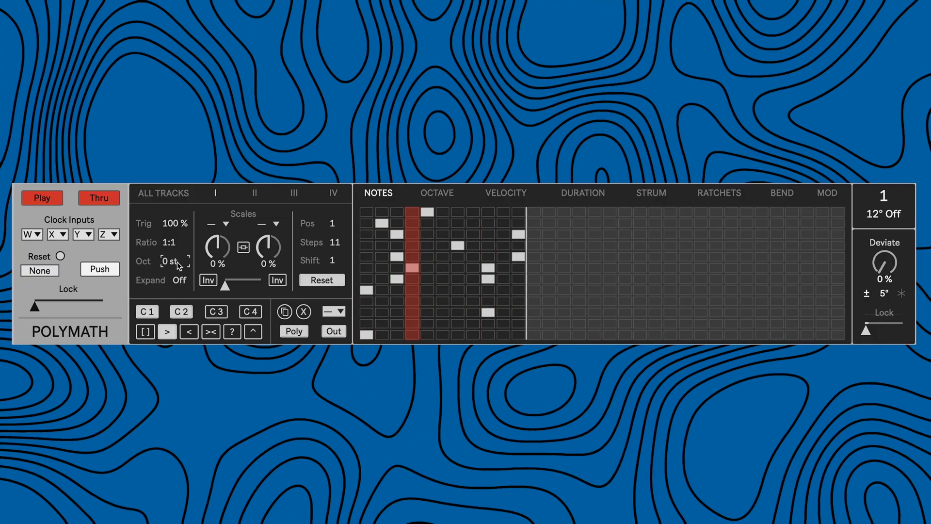
left_click(183, 279)
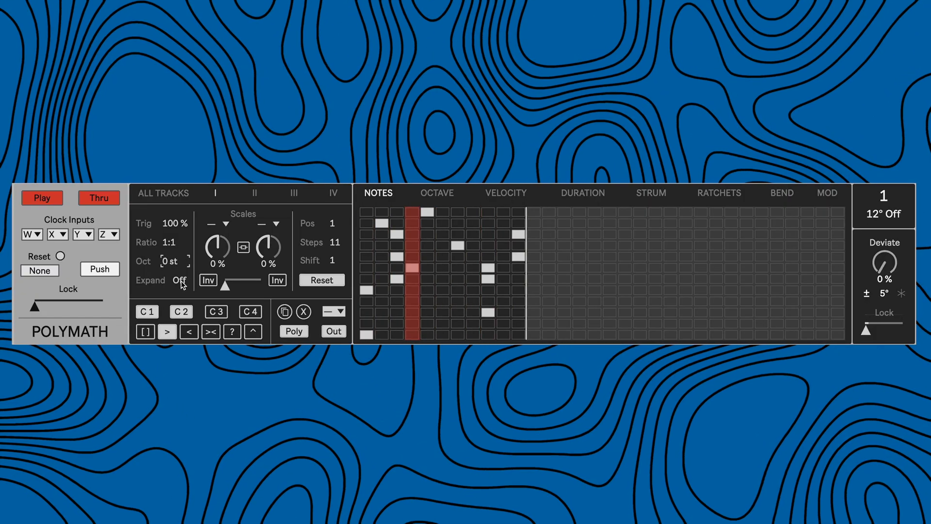
left_click_drag(183, 279, 183, 255)
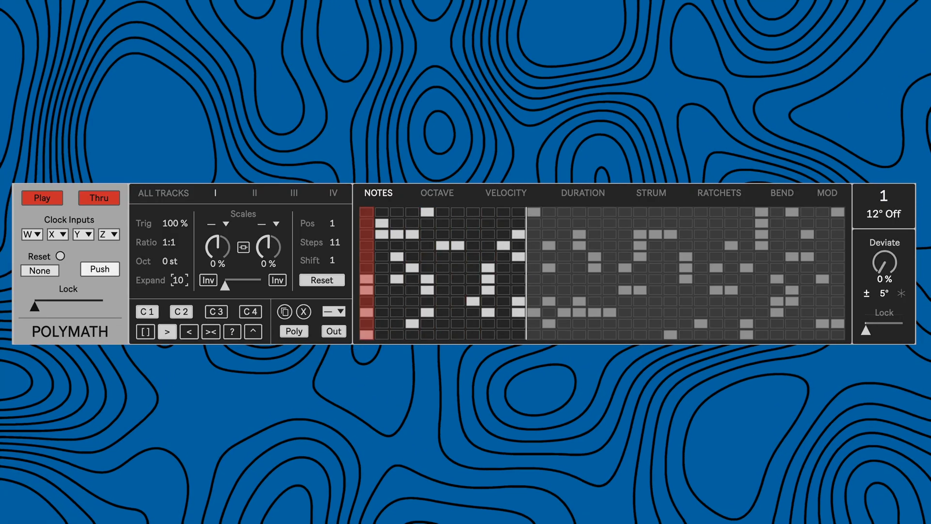
left_click_drag(179, 280, 178, 298)
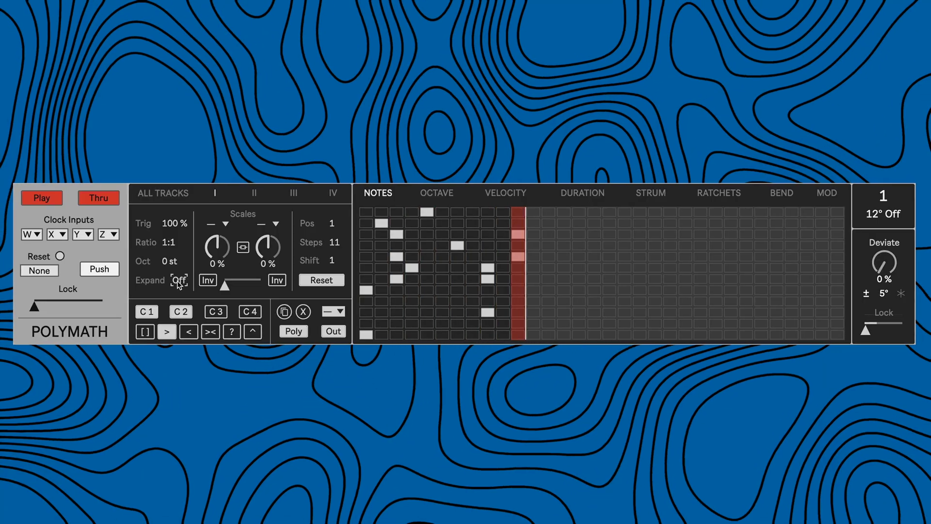
left_click(189, 270)
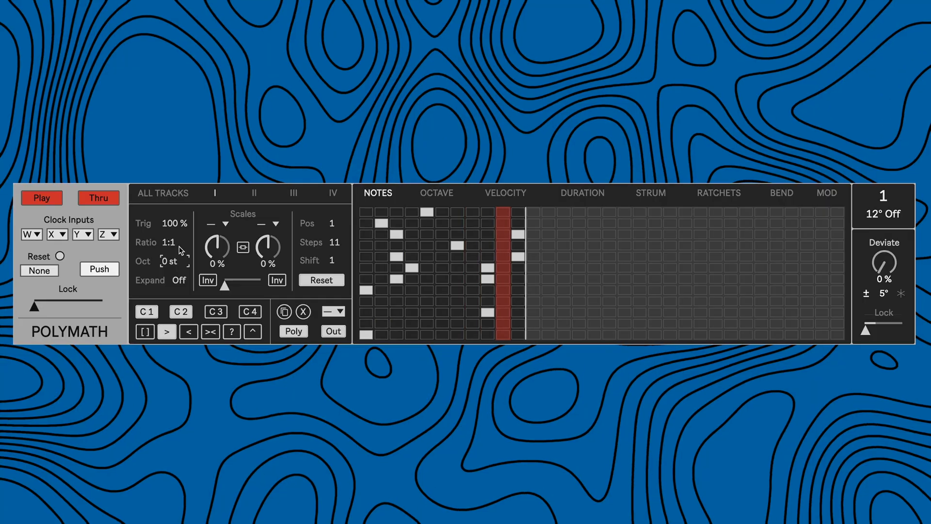
key("space")
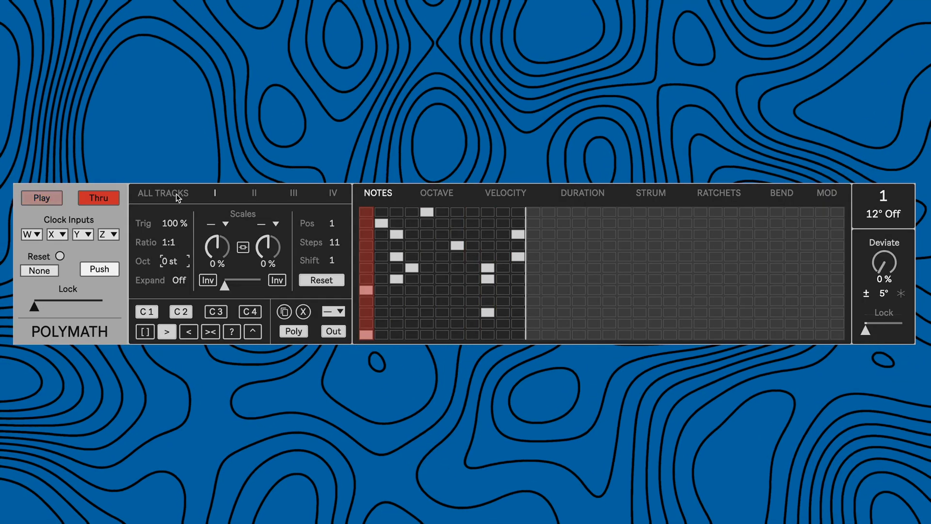
left_click(171, 194)
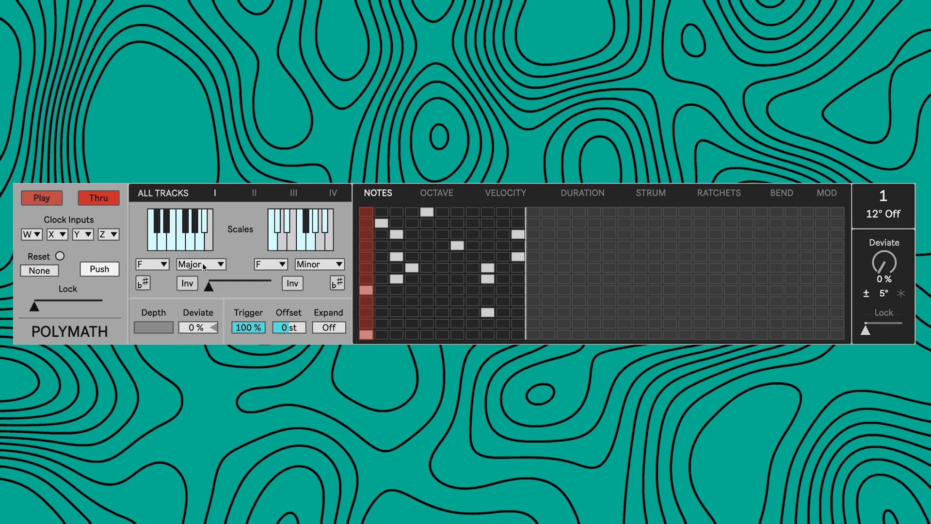
left_click(198, 263)
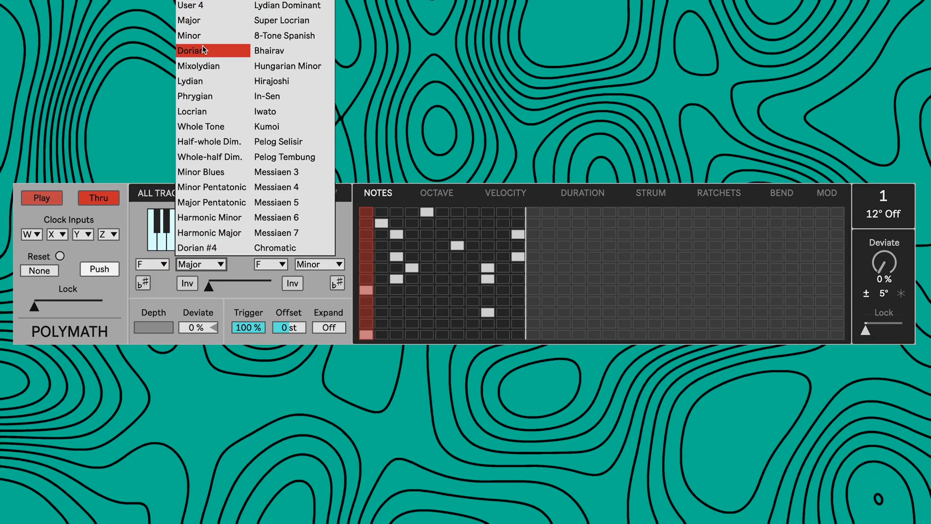
left_click(194, 5)
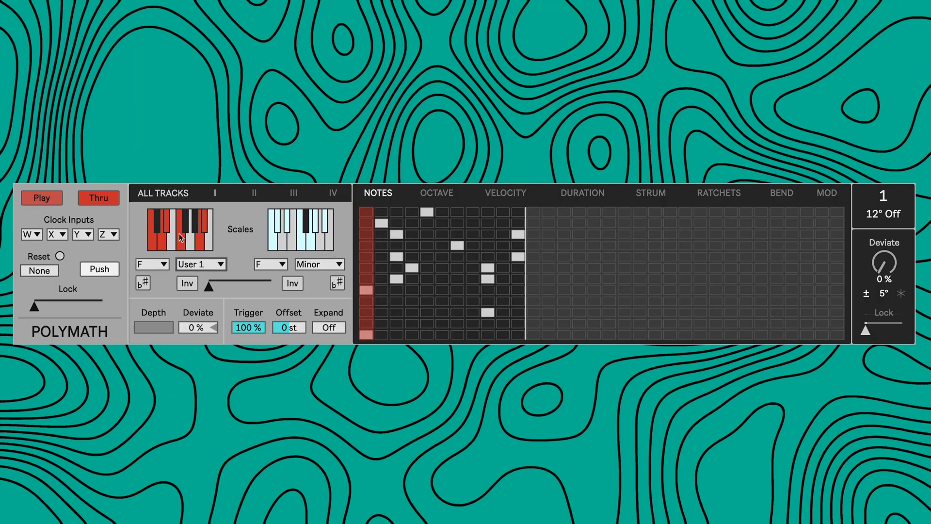
left_click(199, 264)
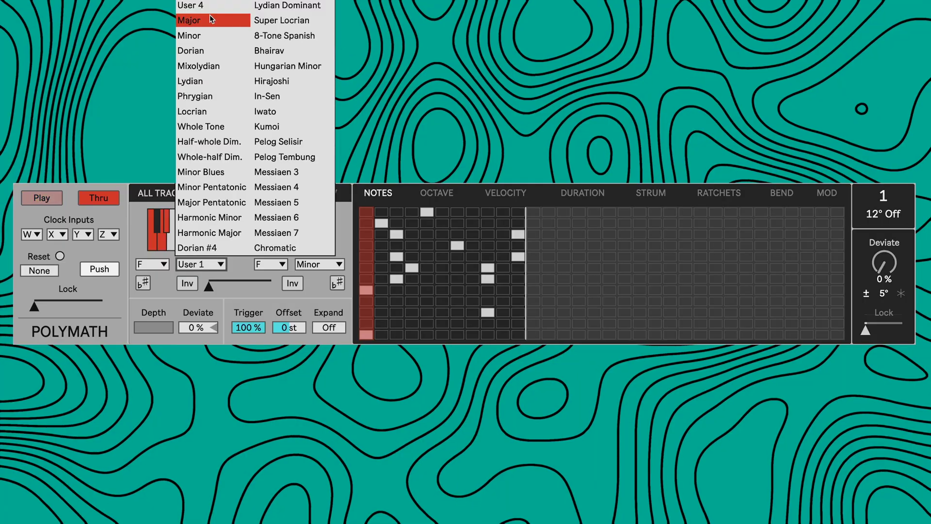
left_click(209, 15)
left_click(216, 195)
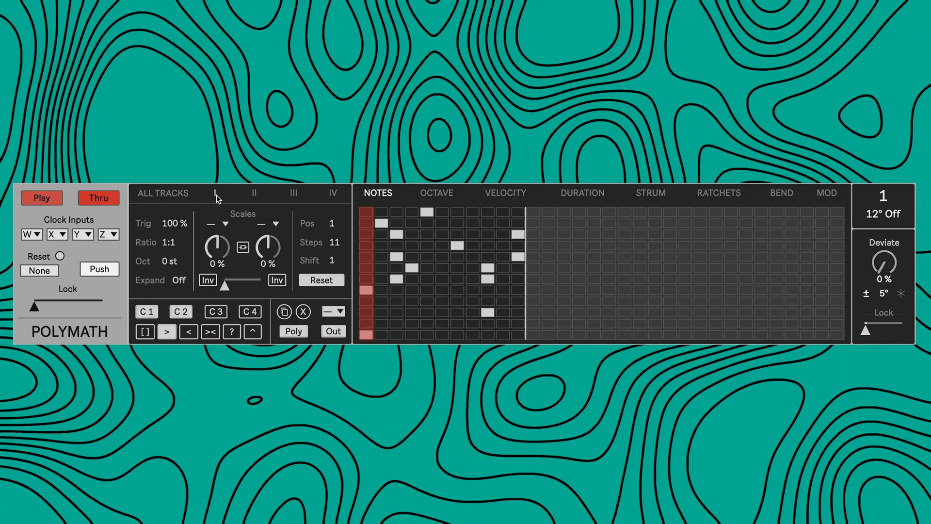
left_click(221, 248)
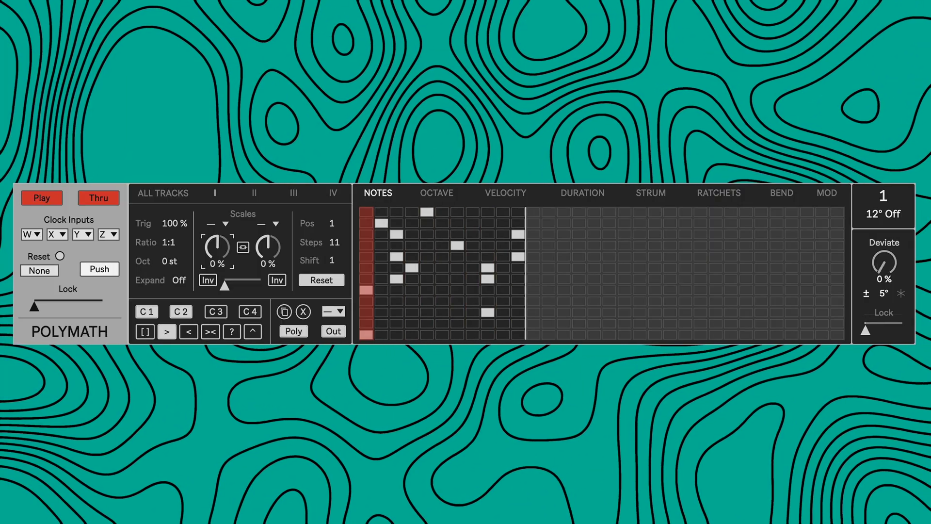
left_click_drag(217, 248, 217, 270)
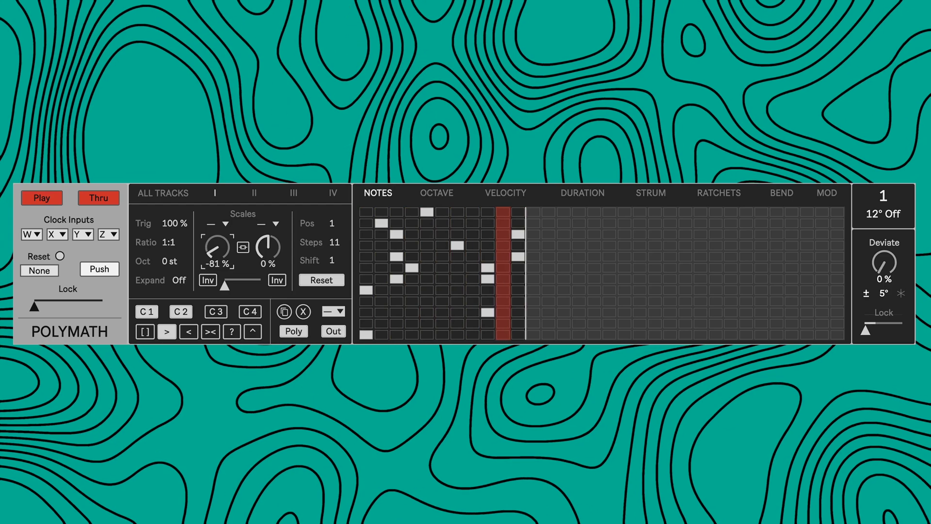
left_click_drag(217, 247, 217, 255)
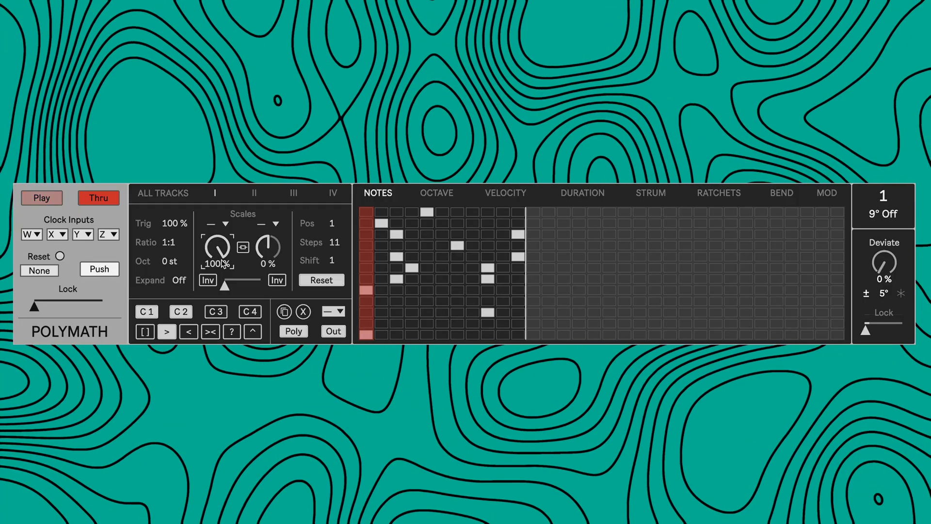
key("space")
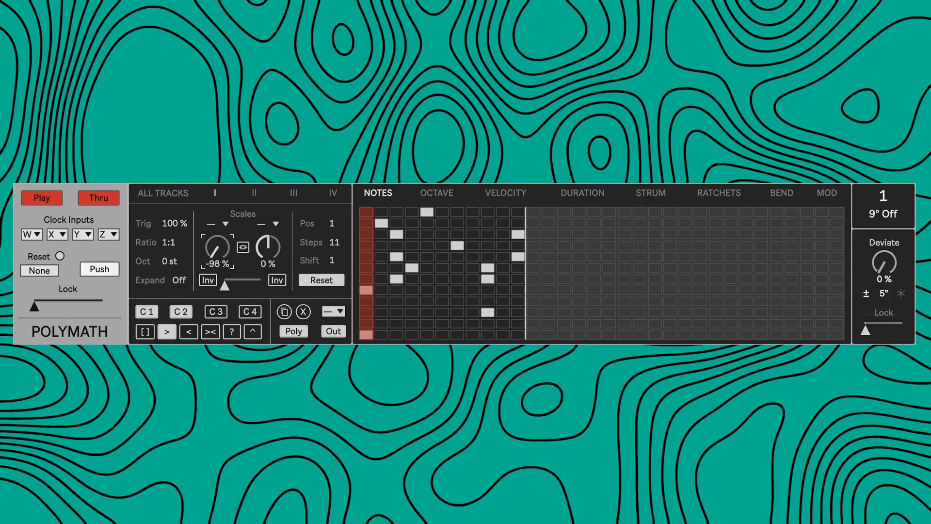
double_click(219, 251)
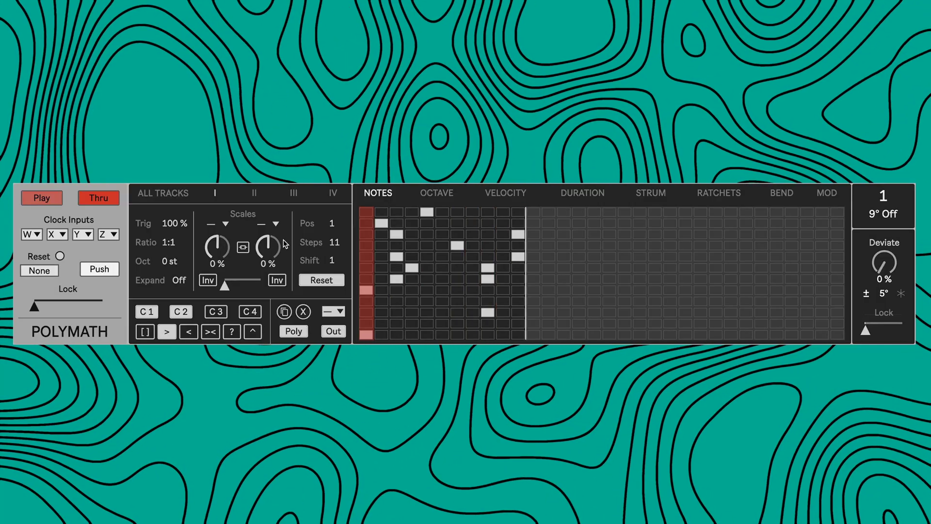
Briefly check the ALL TRACKS scale settings, then raise Lock to maximum.
left_click(176, 196)
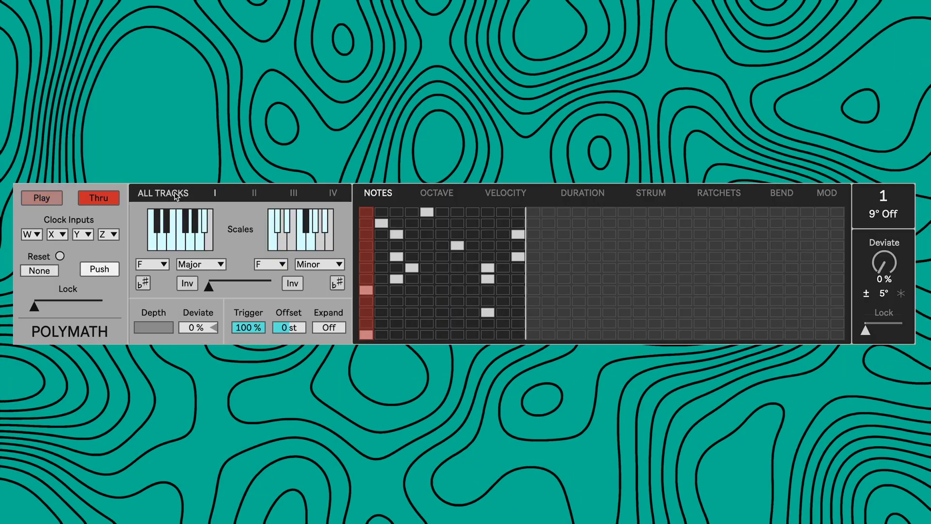
left_click(175, 196)
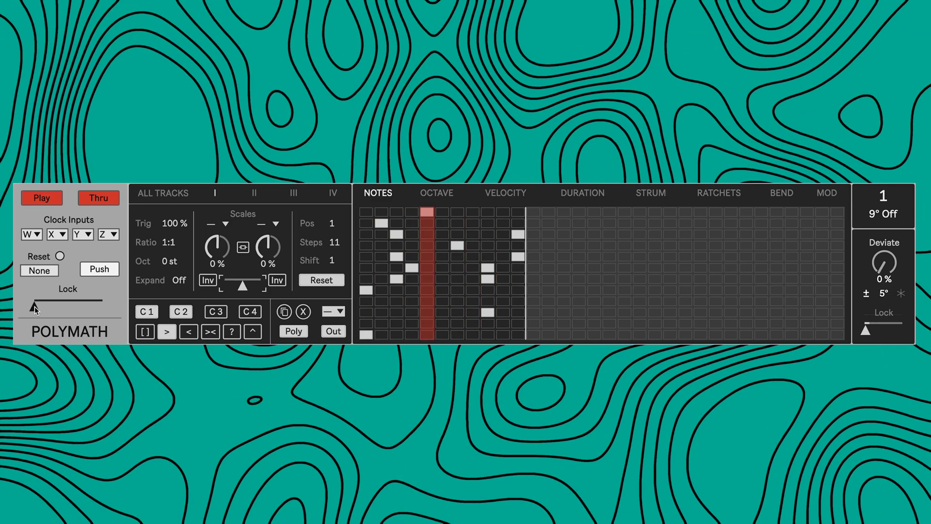
left_click_drag(34, 306, 102, 306)
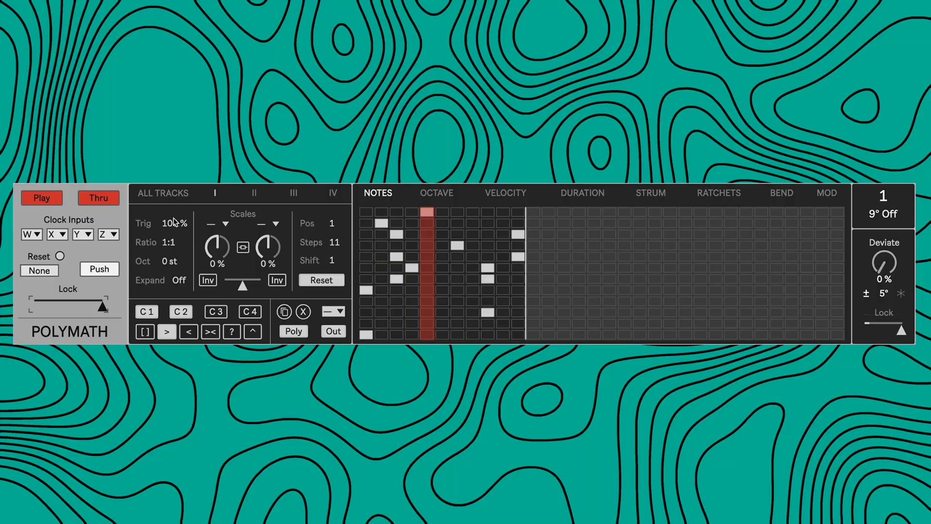
Leave Trig at 100 %, blend Scales slightly toward the first scale, and release Lock fully.
left_click_drag(172, 223, 177, 226)
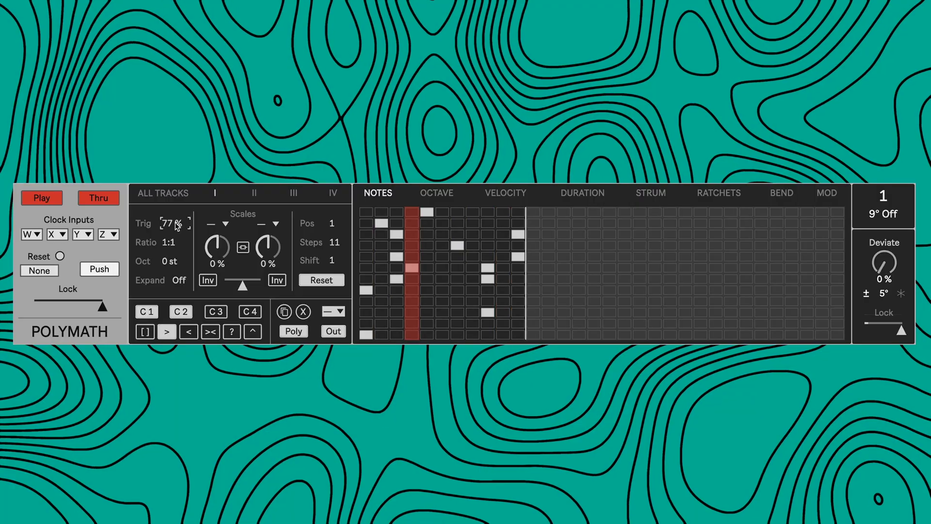
left_click_drag(240, 286, 234, 286)
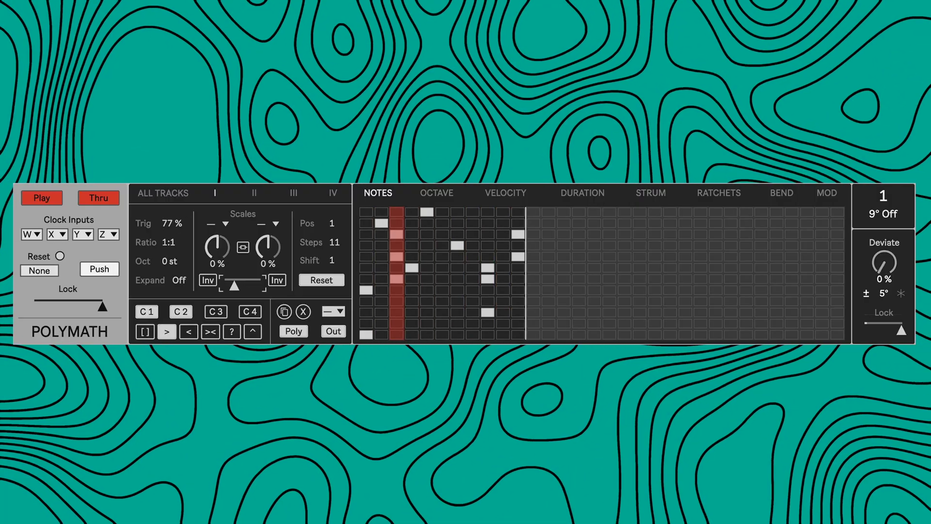
left_click(100, 306)
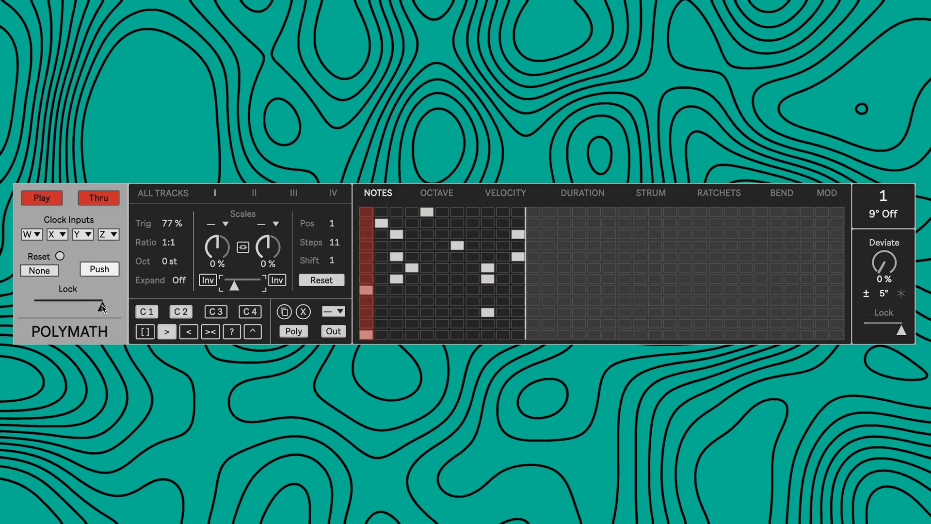
left_click(334, 223)
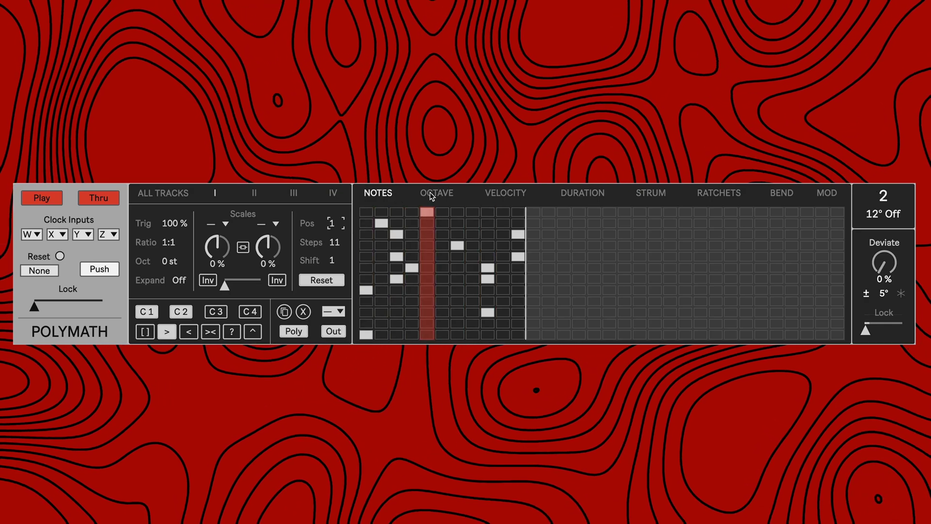
Open the Octave lane and shorten it to 7 steps.
left_click(432, 192)
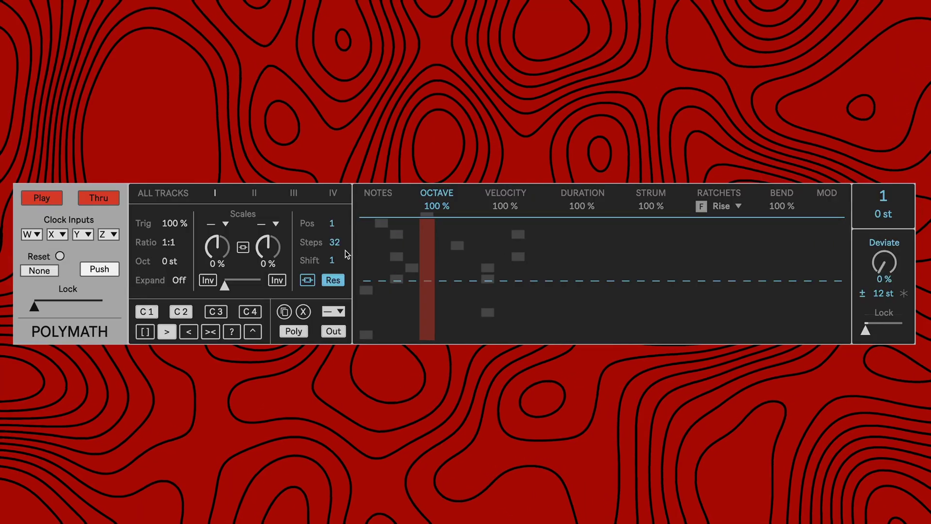
left_click(382, 194)
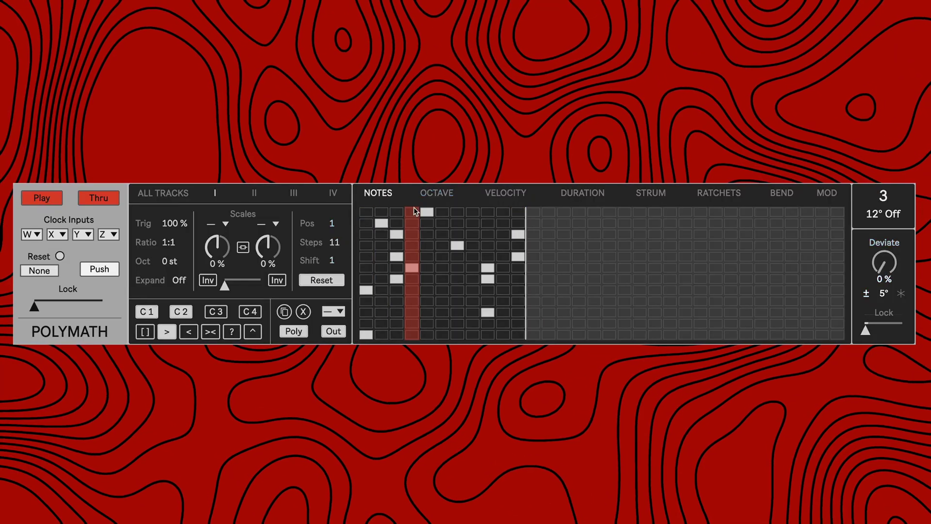
left_click(425, 194)
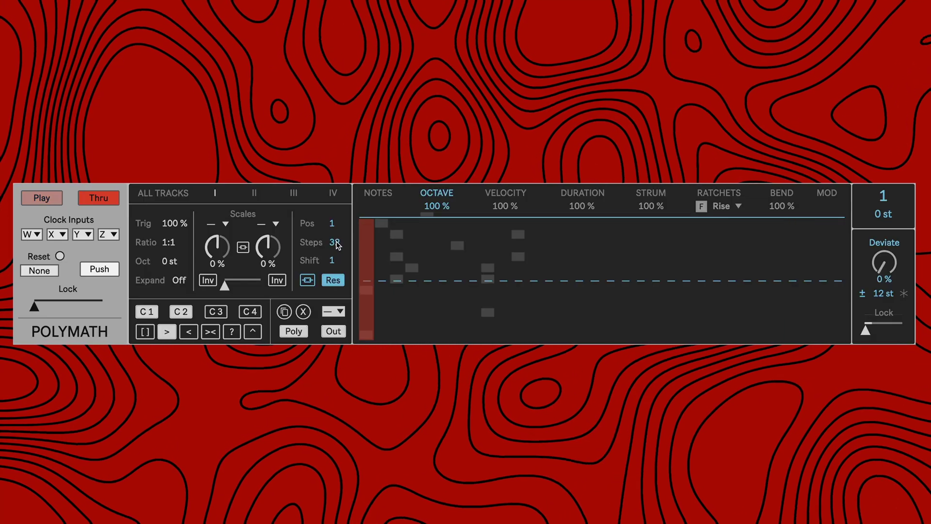
left_click(334, 242)
left_click_drag(334, 244, 334, 257)
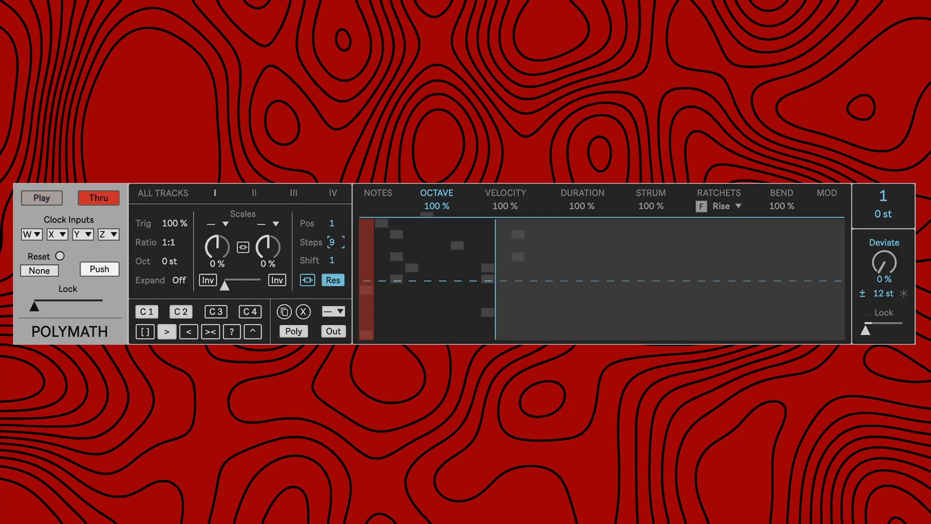
Raise Octave step 1 up an octave and drop step 3 down an octave.
left_click(367, 258)
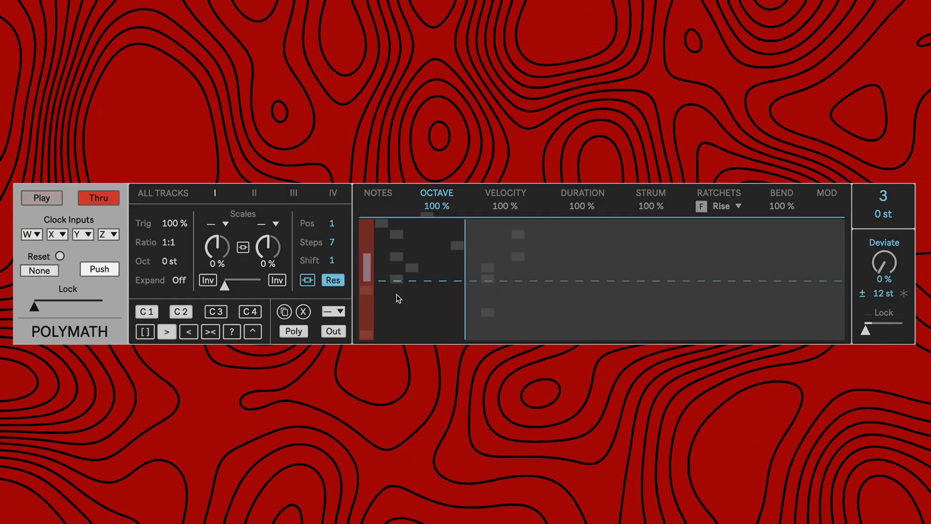
left_click(397, 302)
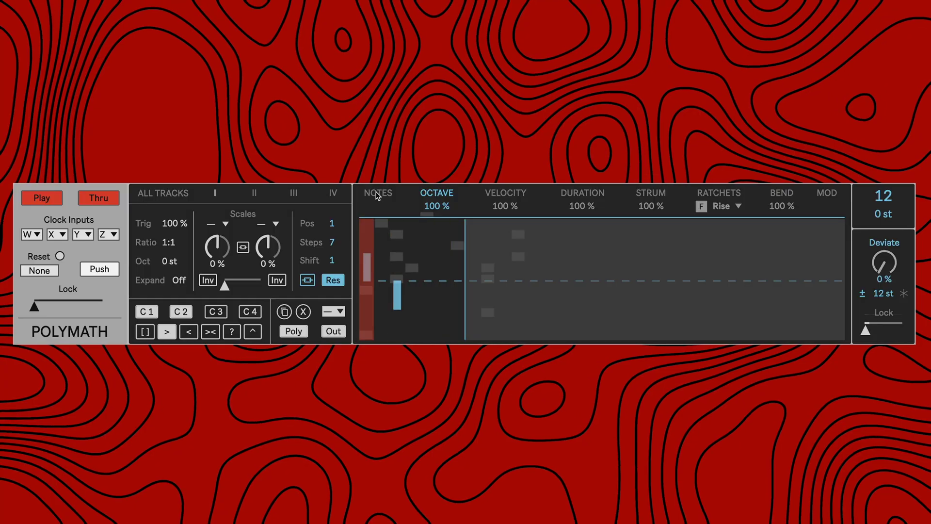
left_click(378, 193)
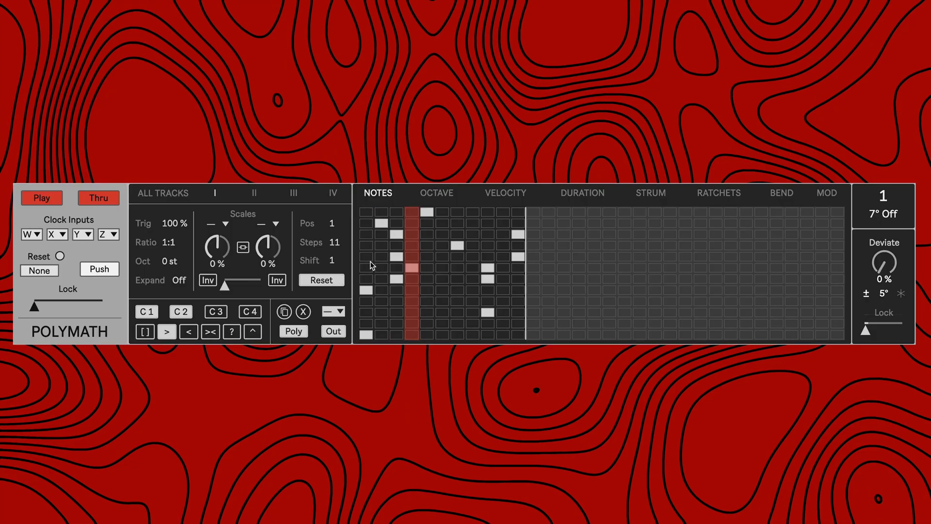
left_click(437, 194)
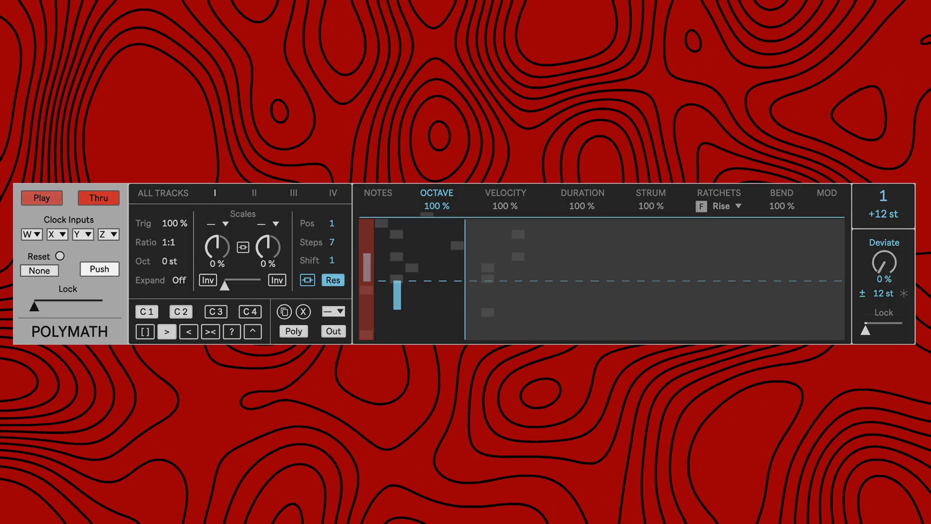
mouse_move(406, 217)
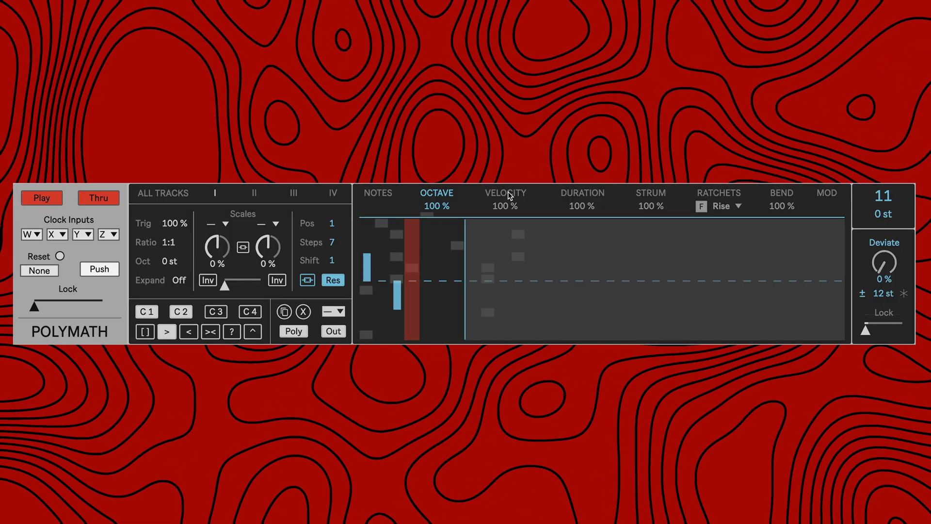
Zero velocity on steps 4, 8, 14, 19 and 24, and shorten the Velocity lane to 5 steps.
left_click(511, 193)
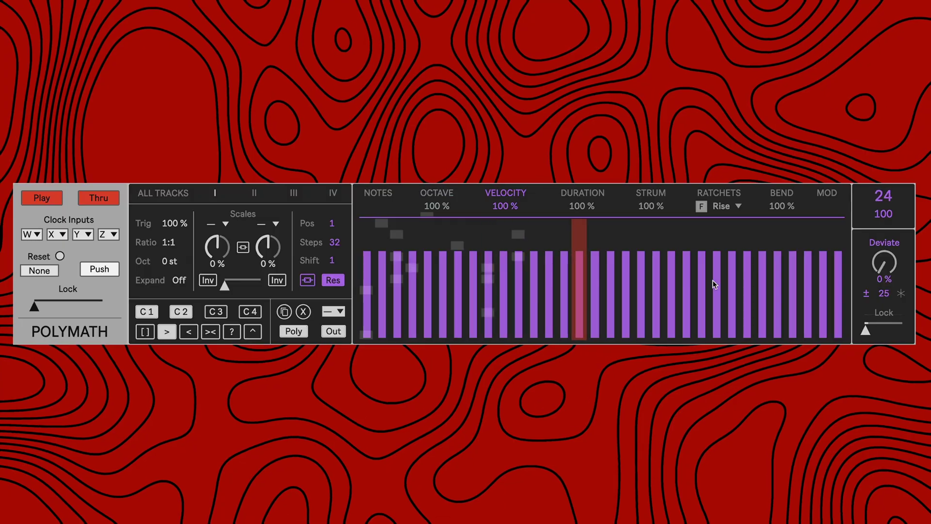
left_click_drag(414, 270, 412, 336)
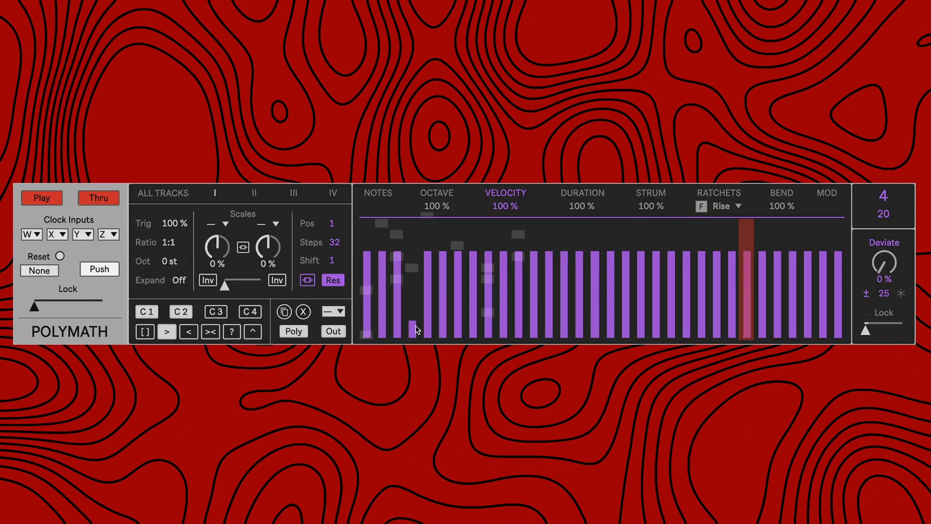
left_click_drag(473, 270, 473, 335)
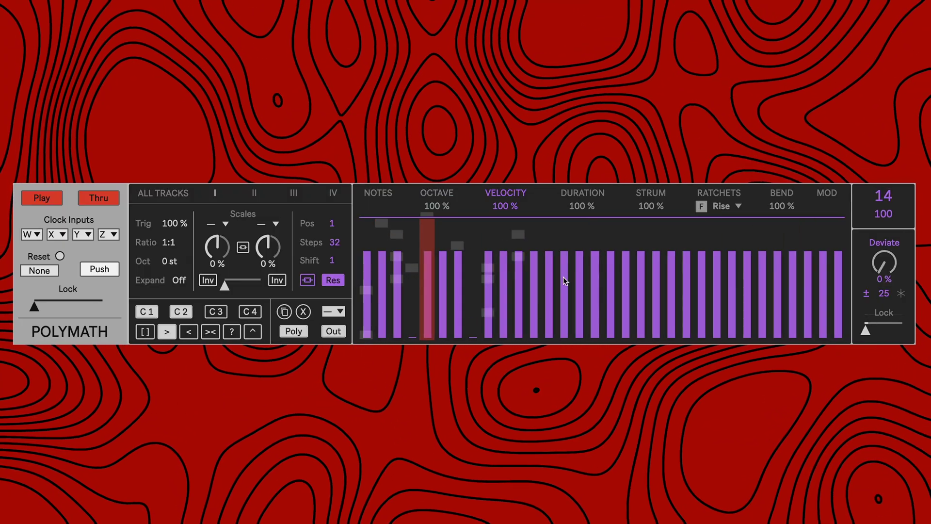
left_click_drag(563, 273, 563, 336)
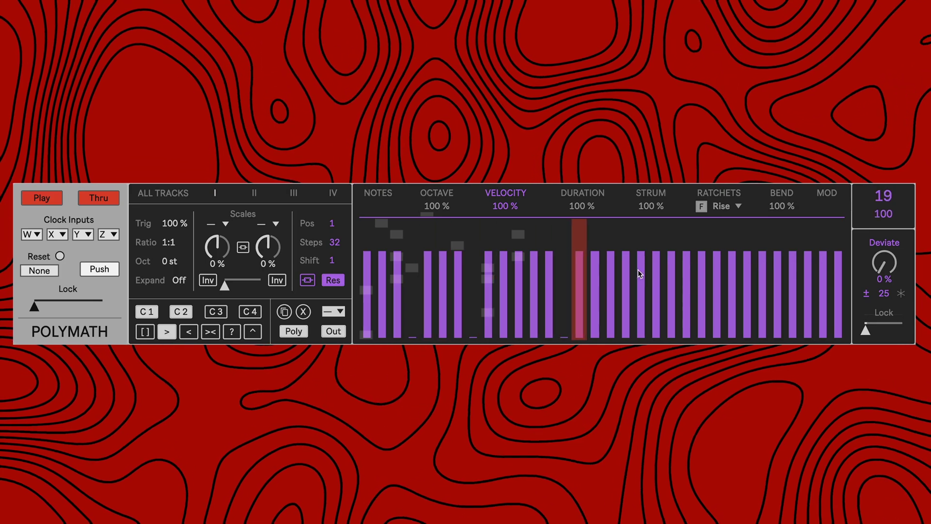
left_click_drag(639, 269, 640, 337)
left_click_drag(719, 270, 717, 337)
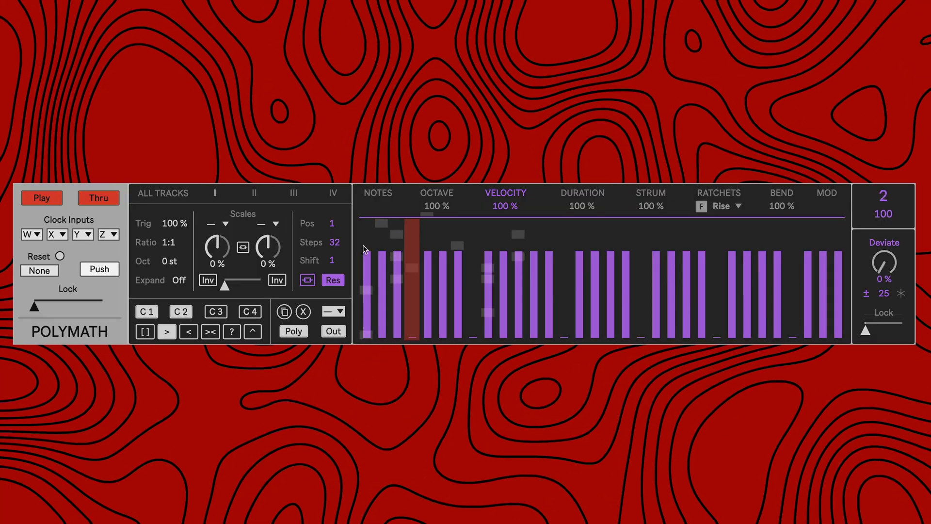
left_click_drag(335, 242, 335, 283)
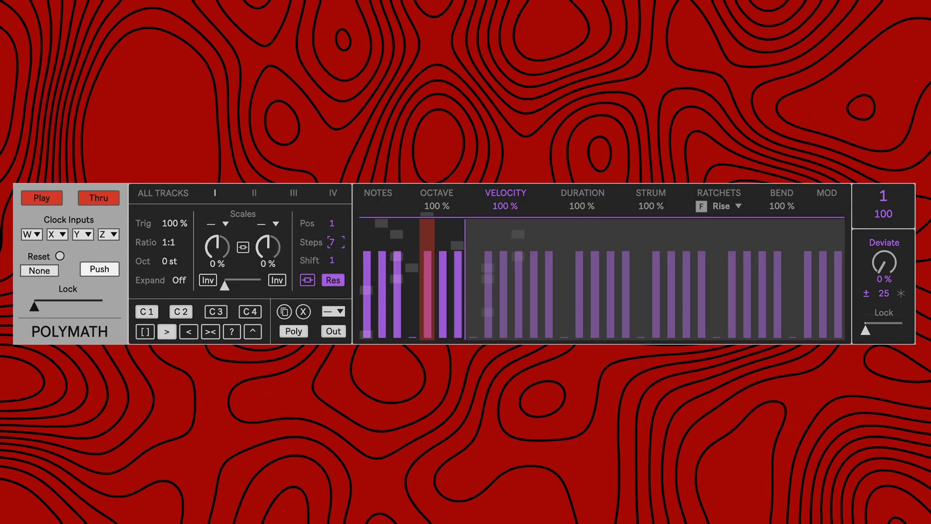
left_click_drag(338, 242, 338, 248)
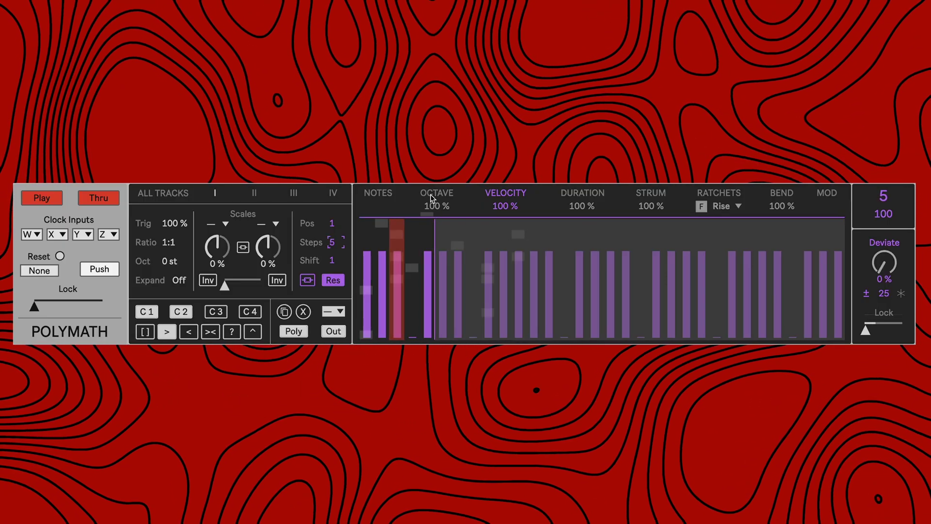
Make Duration steps 2–9 much shorter and set the Duration lane to 10 steps.
left_click(592, 194)
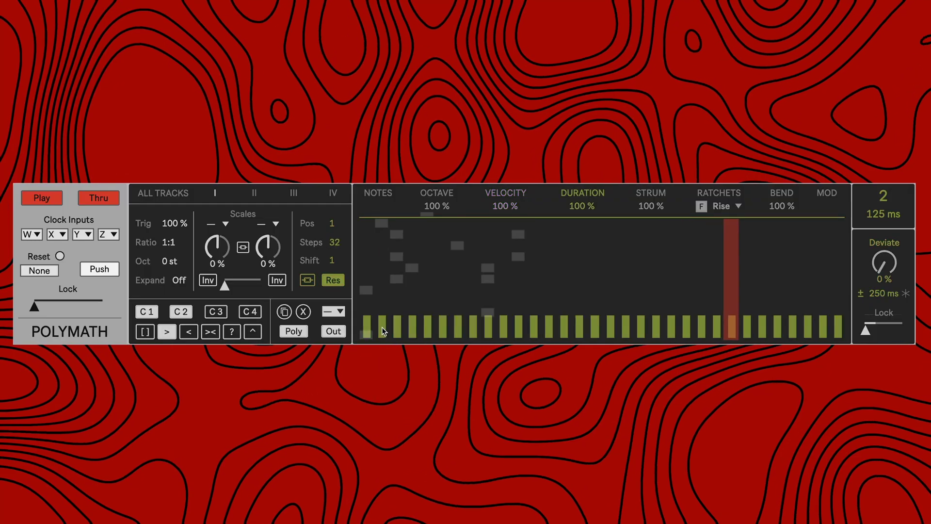
left_click_drag(382, 327, 489, 334)
left_click_drag(335, 242, 335, 275)
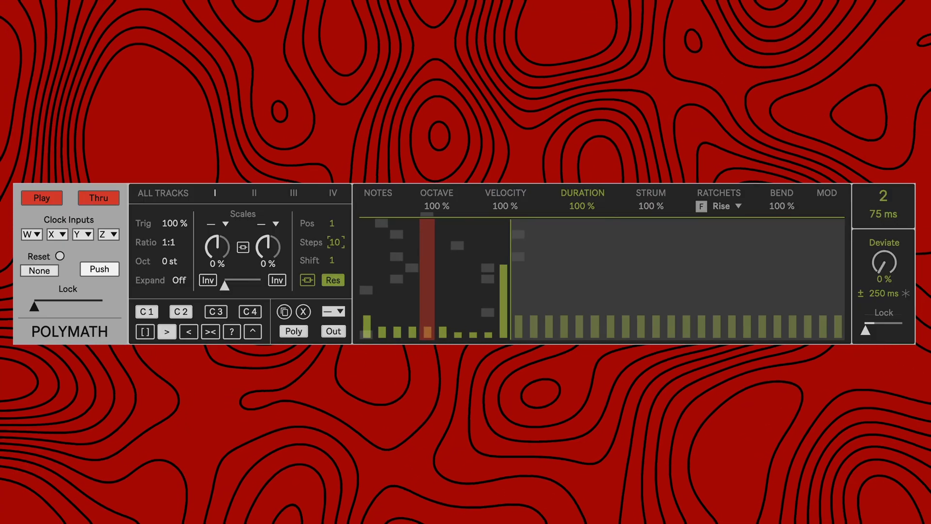
Lengthen the Velocity lane to 13 steps and drop step 10 to minimum velocity.
left_click(505, 197)
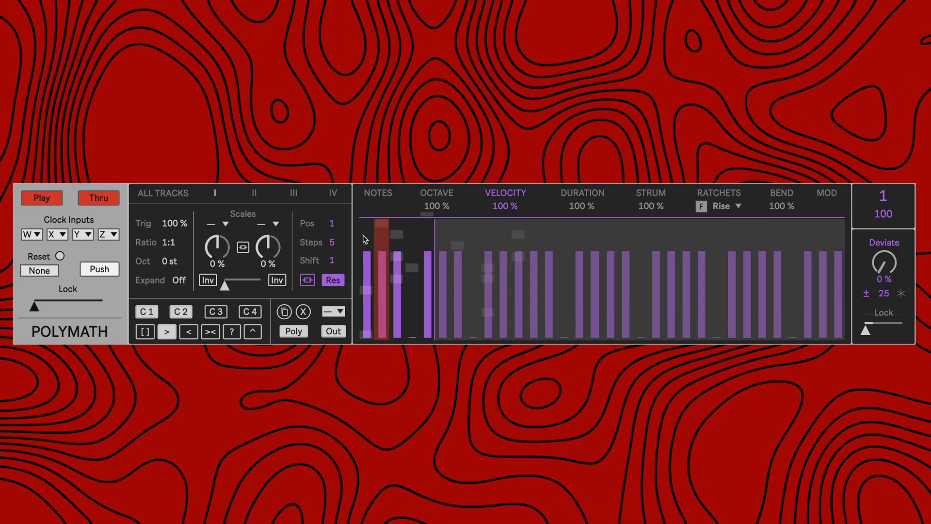
left_click_drag(332, 242, 332, 214)
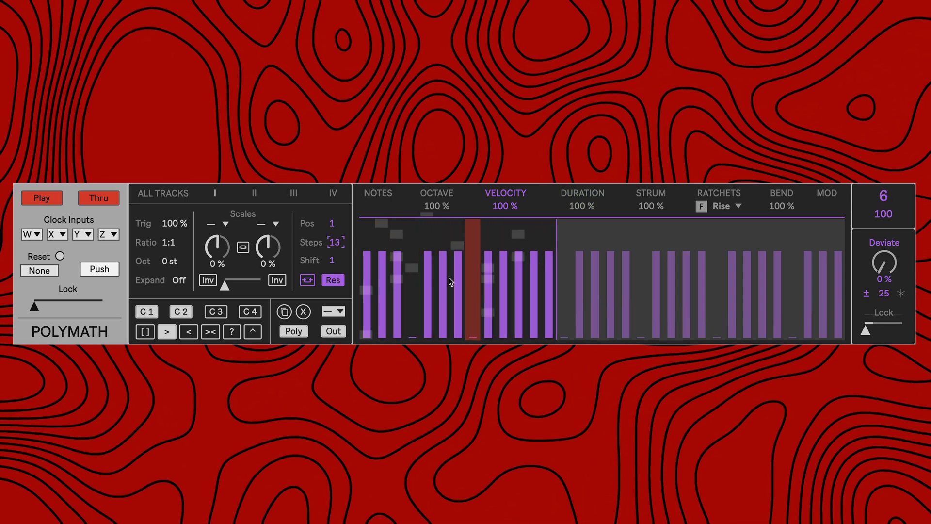
left_click_drag(500, 277, 501, 335)
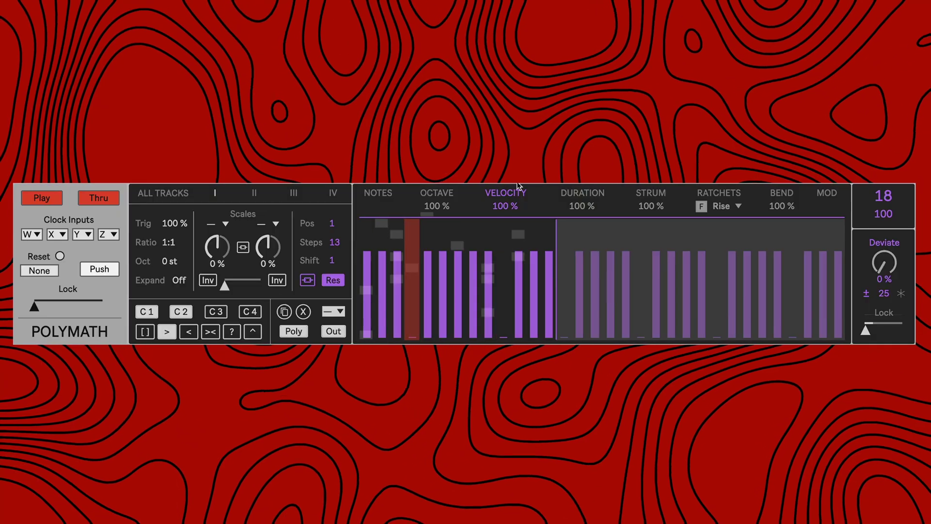
left_click(650, 194)
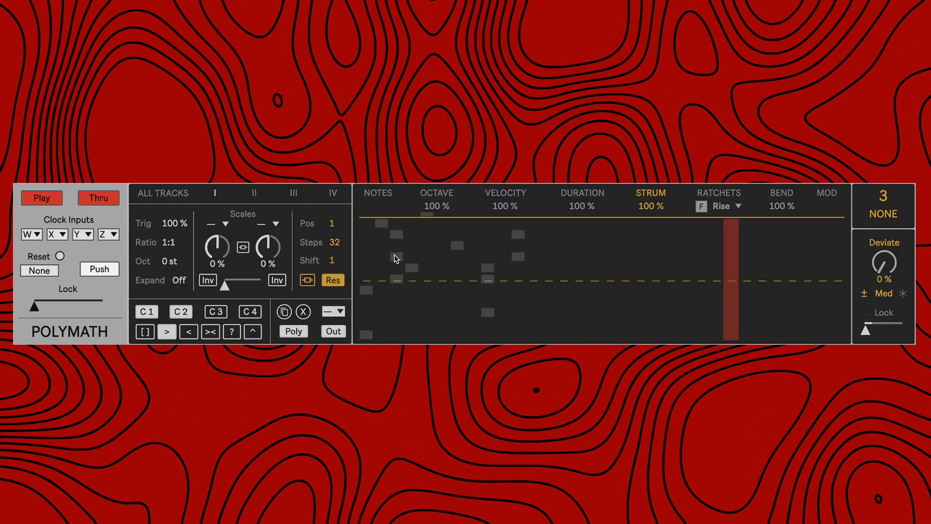
Add a strum on step 3 with 6 Strum steps, then ratchet steps in a 9-step Ratchets lane.
left_click(397, 262)
scroll(335, 242, "down", 20)
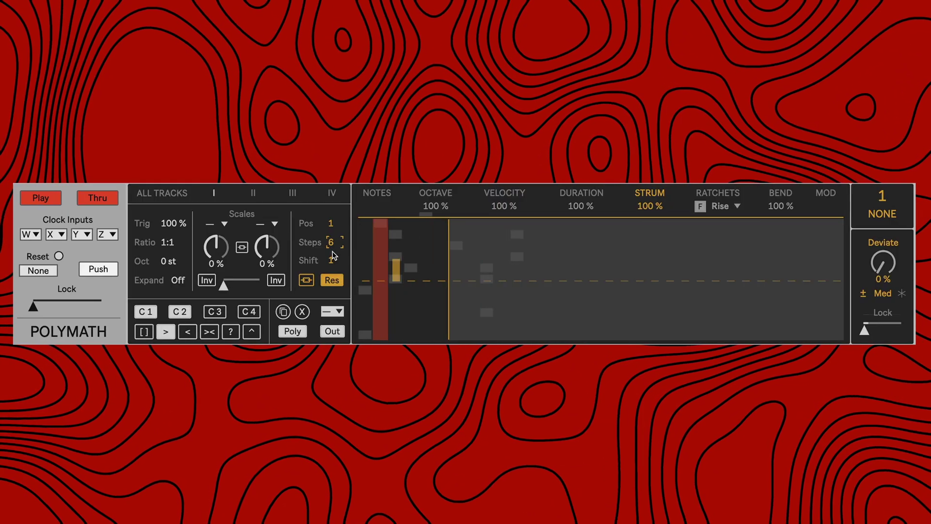
left_click(718, 192)
left_click(397, 324)
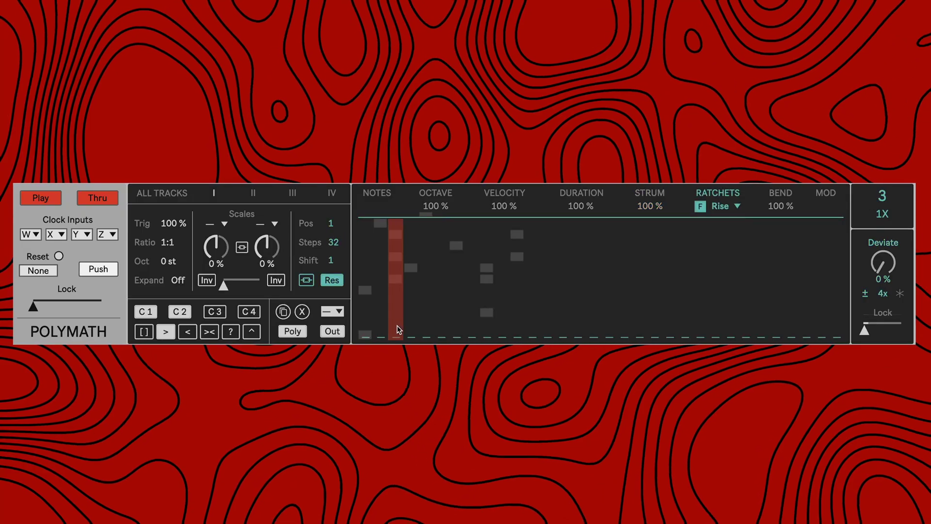
left_click(442, 324)
left_click(471, 331)
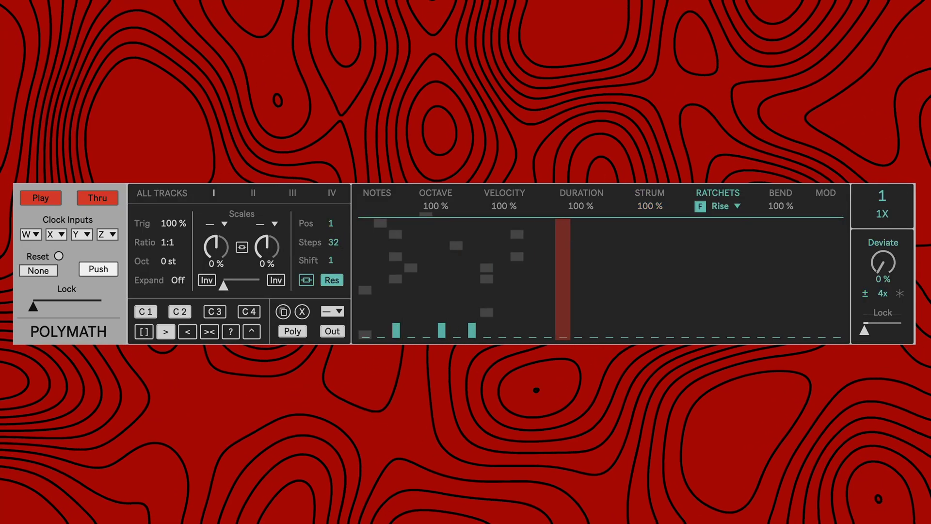
mouse_move(334, 242)
left_mouse_down()
mouse_move(334, 262)
mouse_move(334, 252)
left_mouse_up()
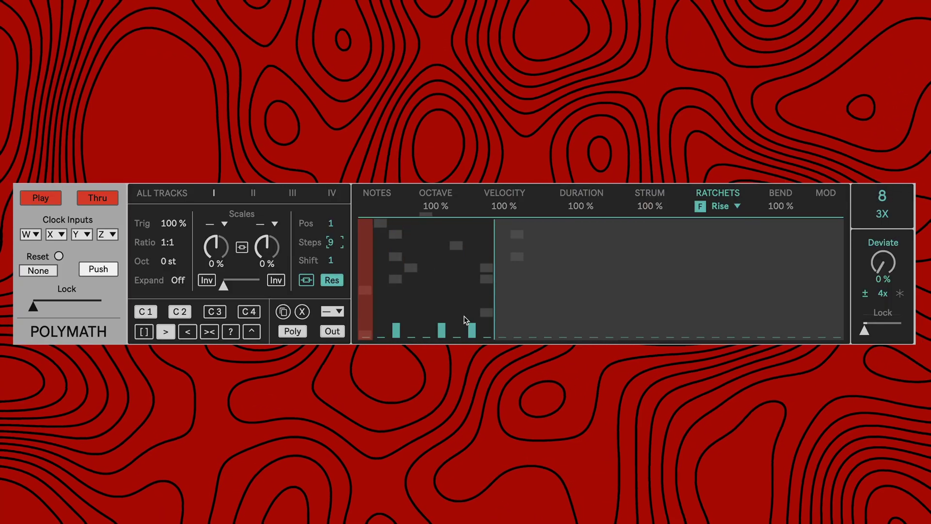
left_click(470, 331)
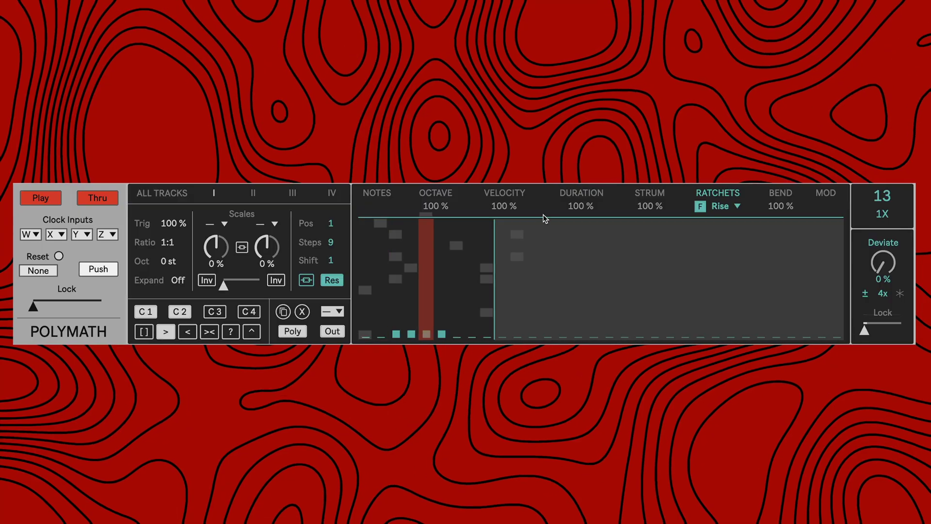
Draw bend amounts across the Bend lane's first steps and set its length to 23 steps.
left_click(787, 194)
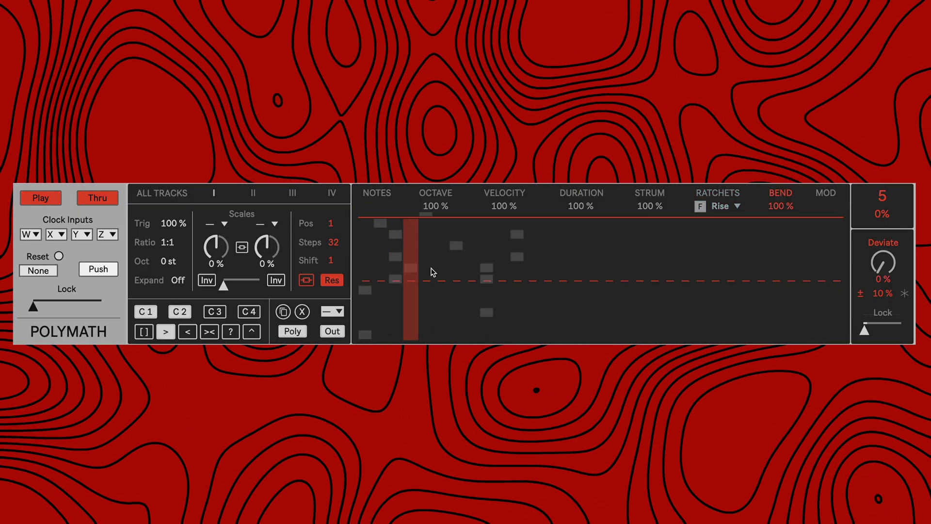
mouse_move(384, 286)
left_mouse_down()
mouse_move(436, 276)
mouse_move(518, 281)
left_mouse_up()
left_click_drag(334, 243, 334, 269)
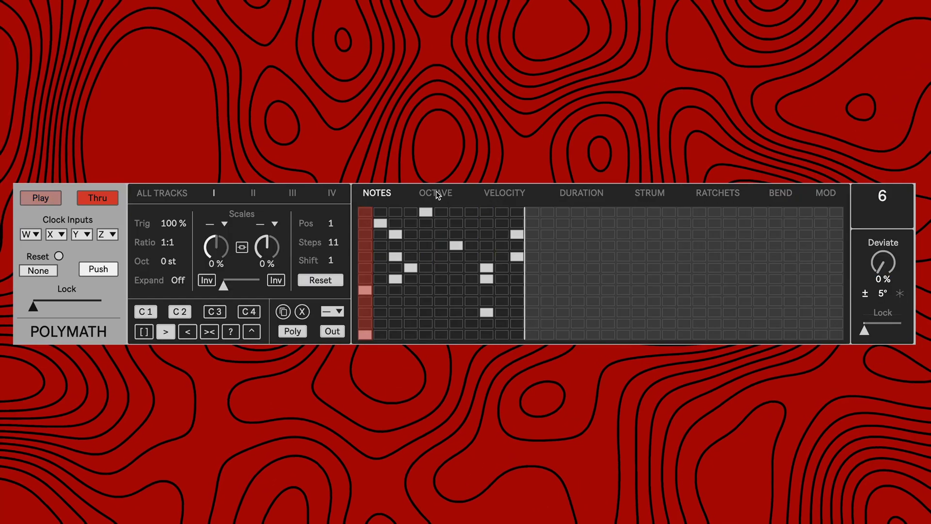
Link the Octave and Strum lane lengths to the notes, then view the Mod lane.
left_click(436, 193)
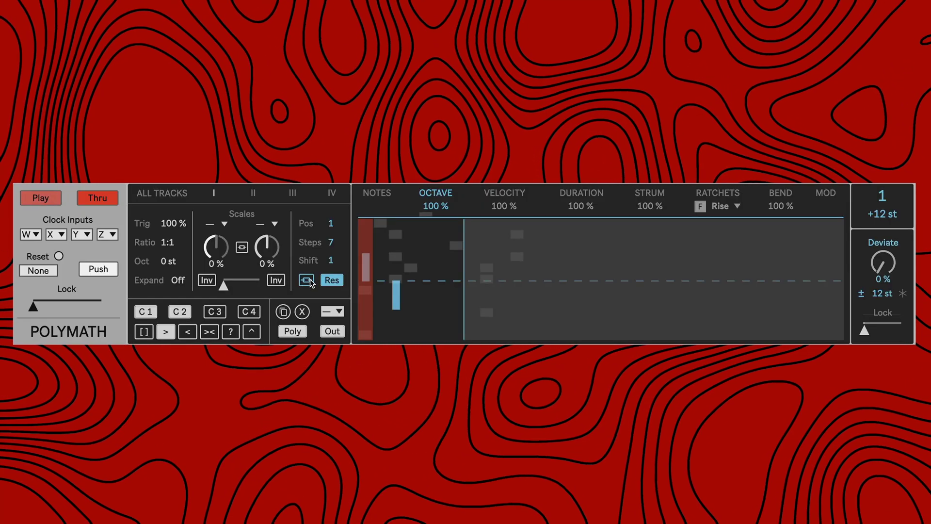
left_click(310, 280)
left_click(514, 193)
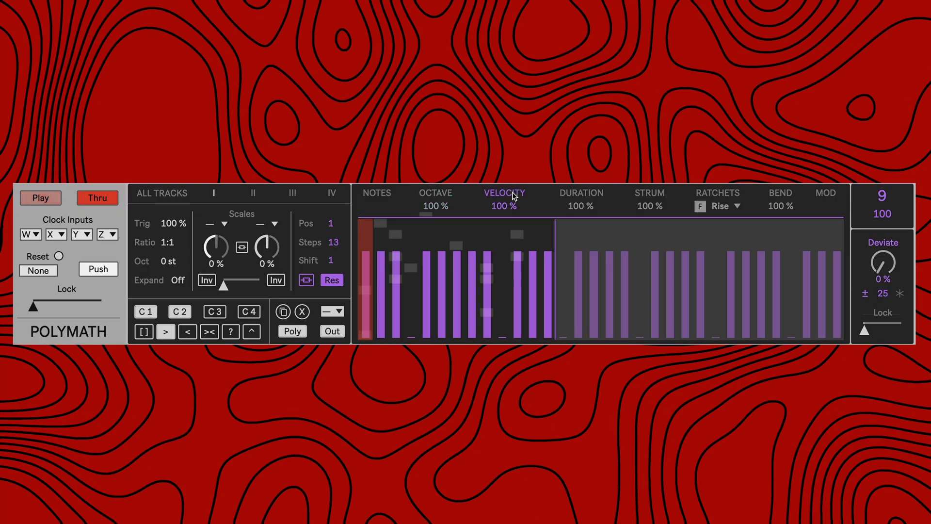
left_click(589, 195)
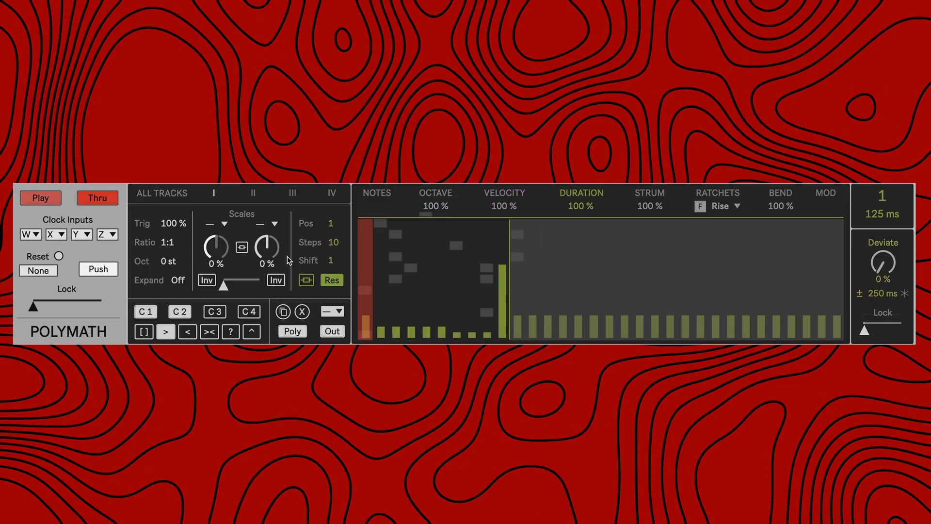
left_click(640, 191)
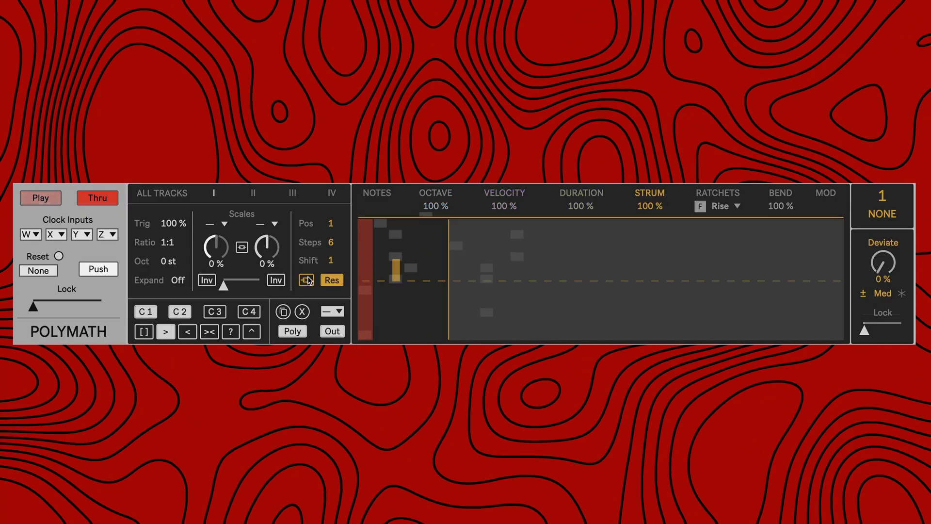
left_click(307, 280)
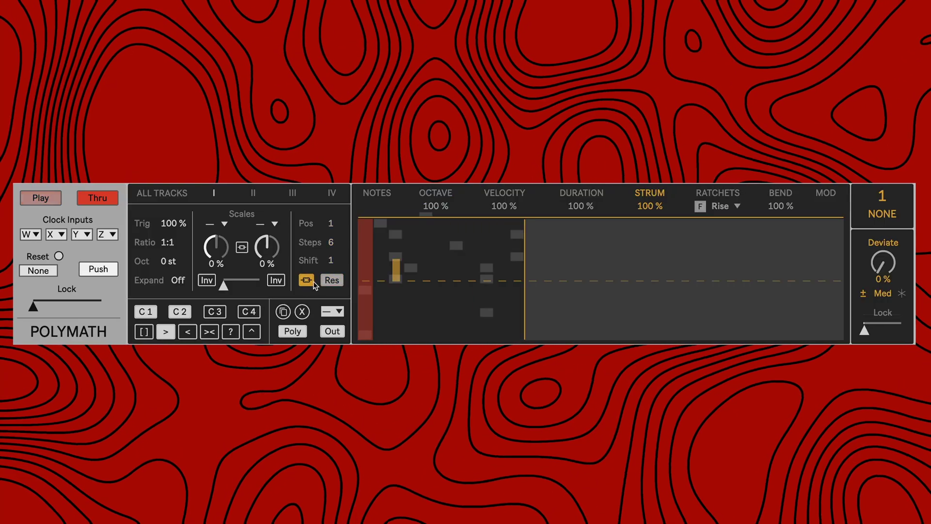
left_click(718, 193)
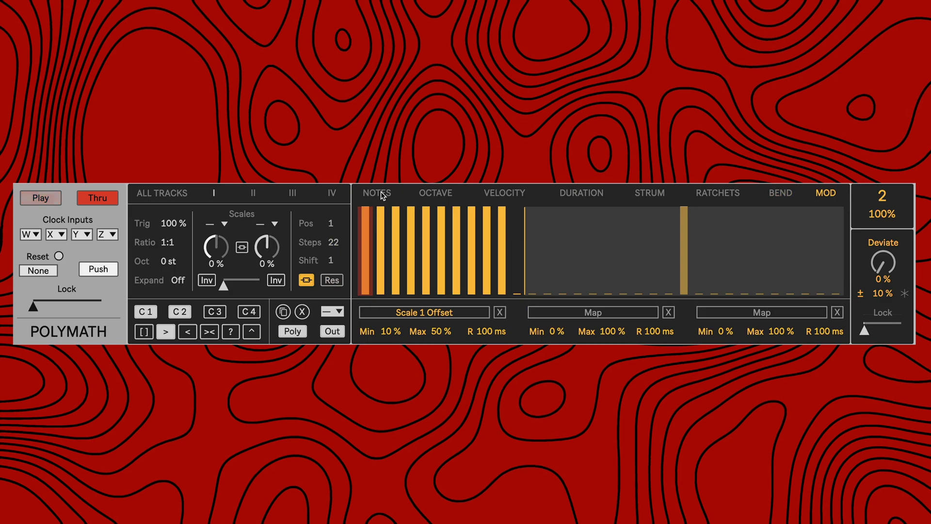
Return Polymath to the Notes grid.
left_click(378, 192)
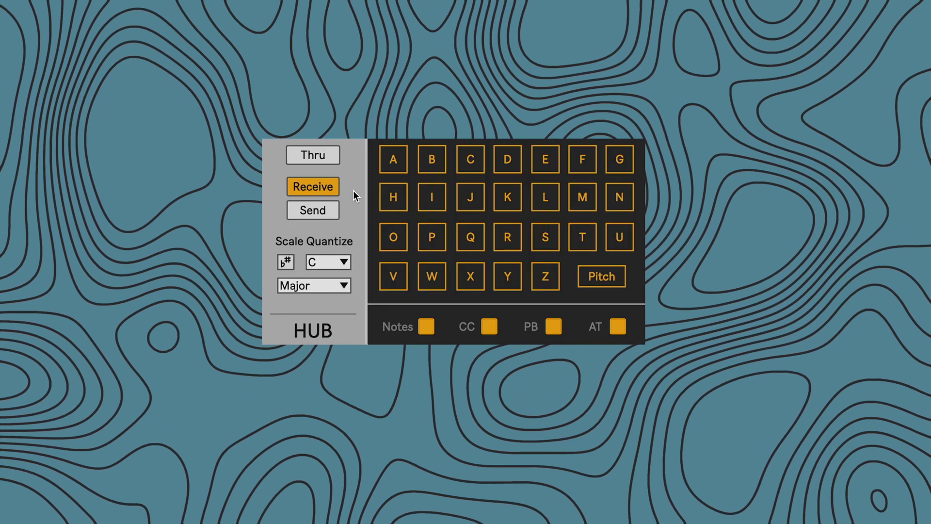
In Send mode, enable sending on Hub channels A and B.
left_click(328, 211)
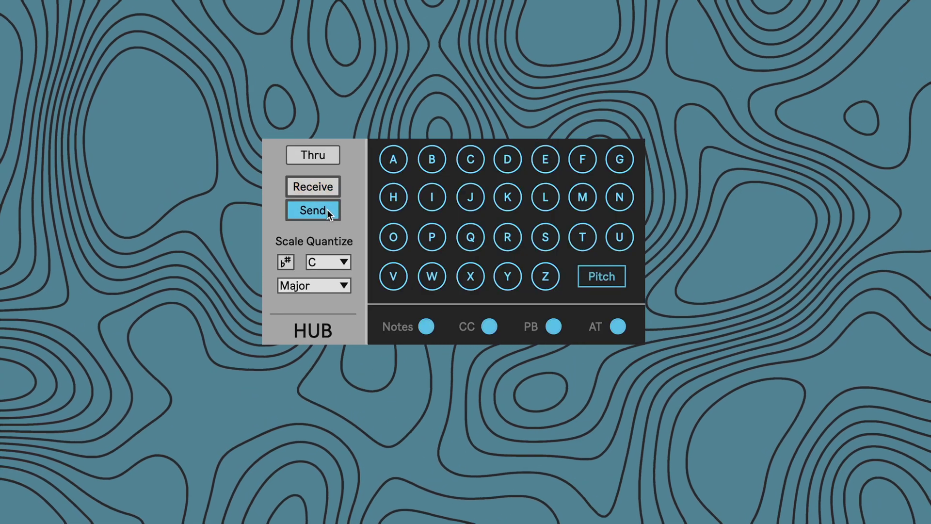
left_click(398, 161)
left_click(434, 160)
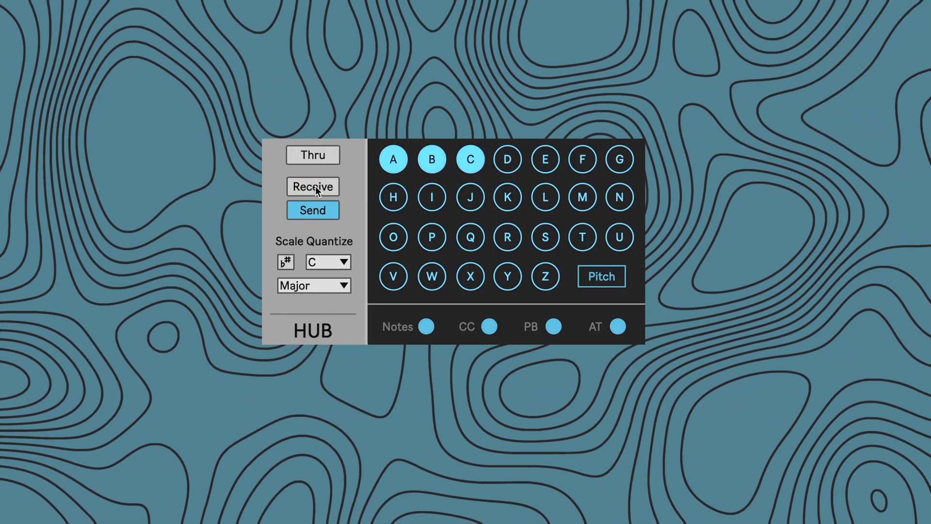
In Receive mode, enable receiving on Hub channels A, B and C.
left_click(316, 189)
left_click(403, 163)
left_click(441, 161)
left_click(468, 160)
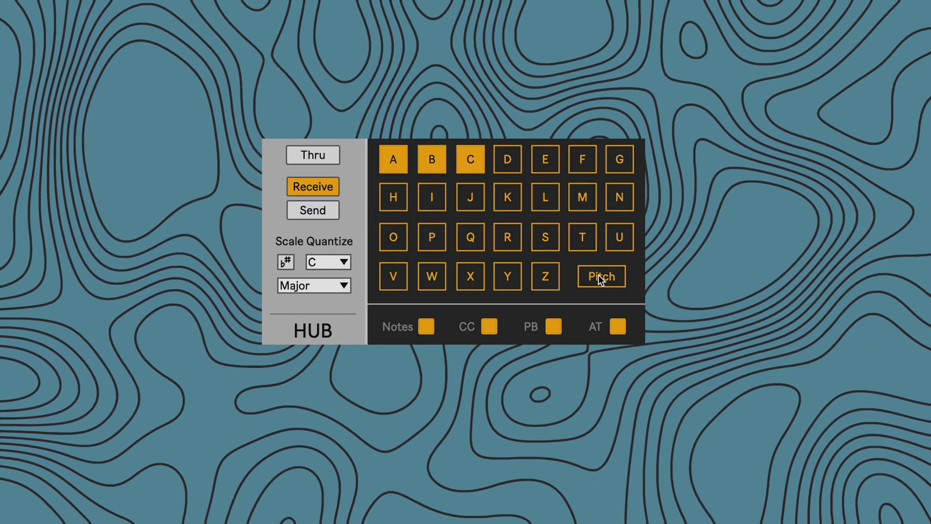
Show the per-channel pitch offsets and give channel B a +7 offset.
left_click(598, 275)
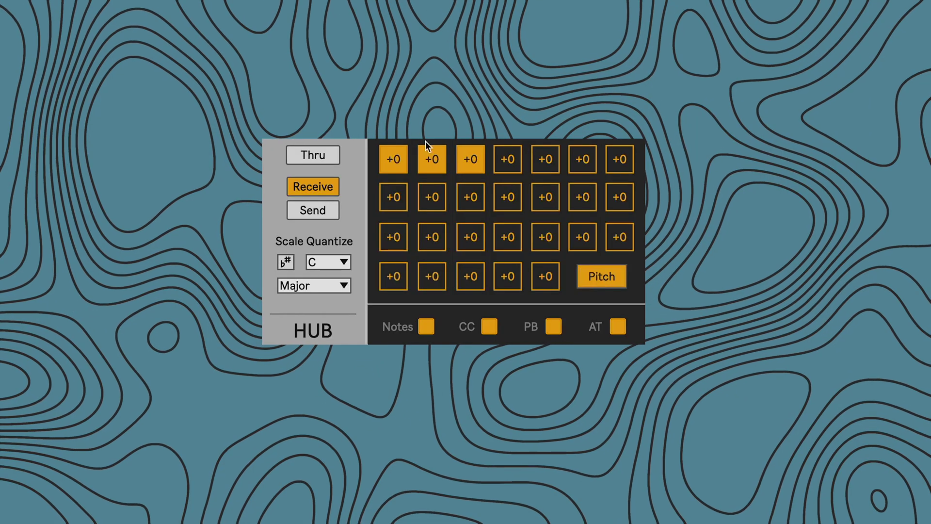
left_click(438, 159)
type("7")
key("Return")
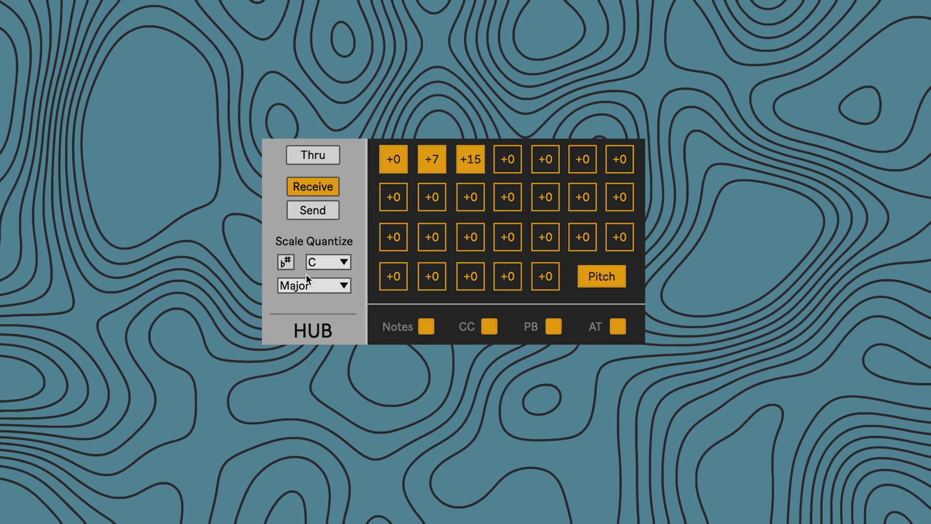
Browse the quantize scale list and leave the scale at C Major.
left_click(327, 286)
scroll(331, 315, "down", 10)
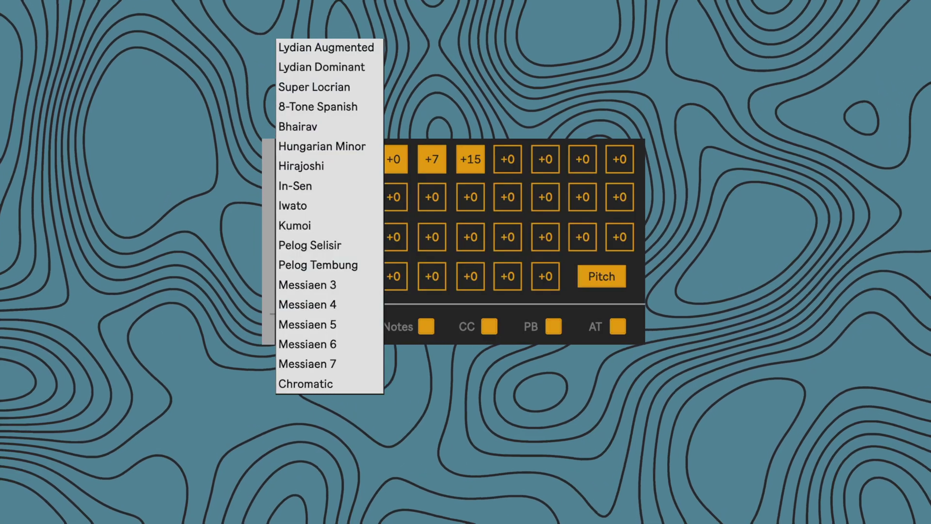
key("Escape")
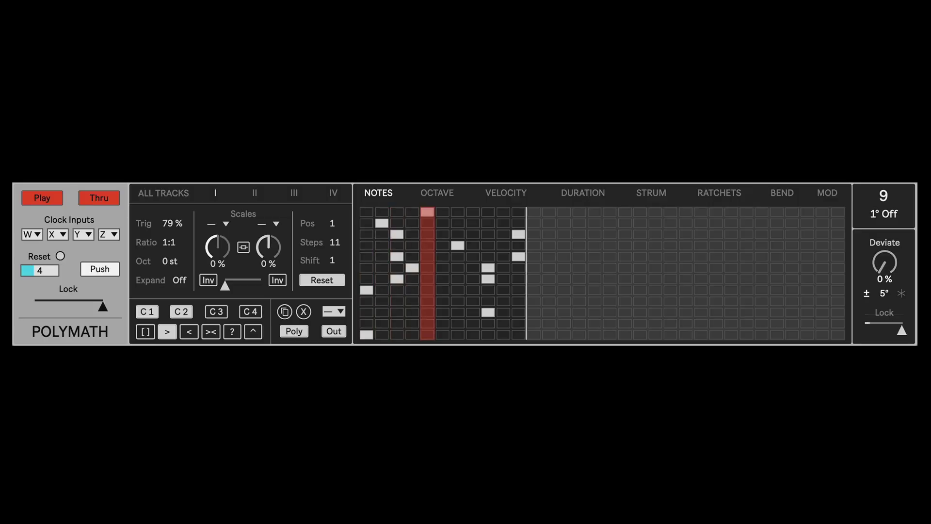